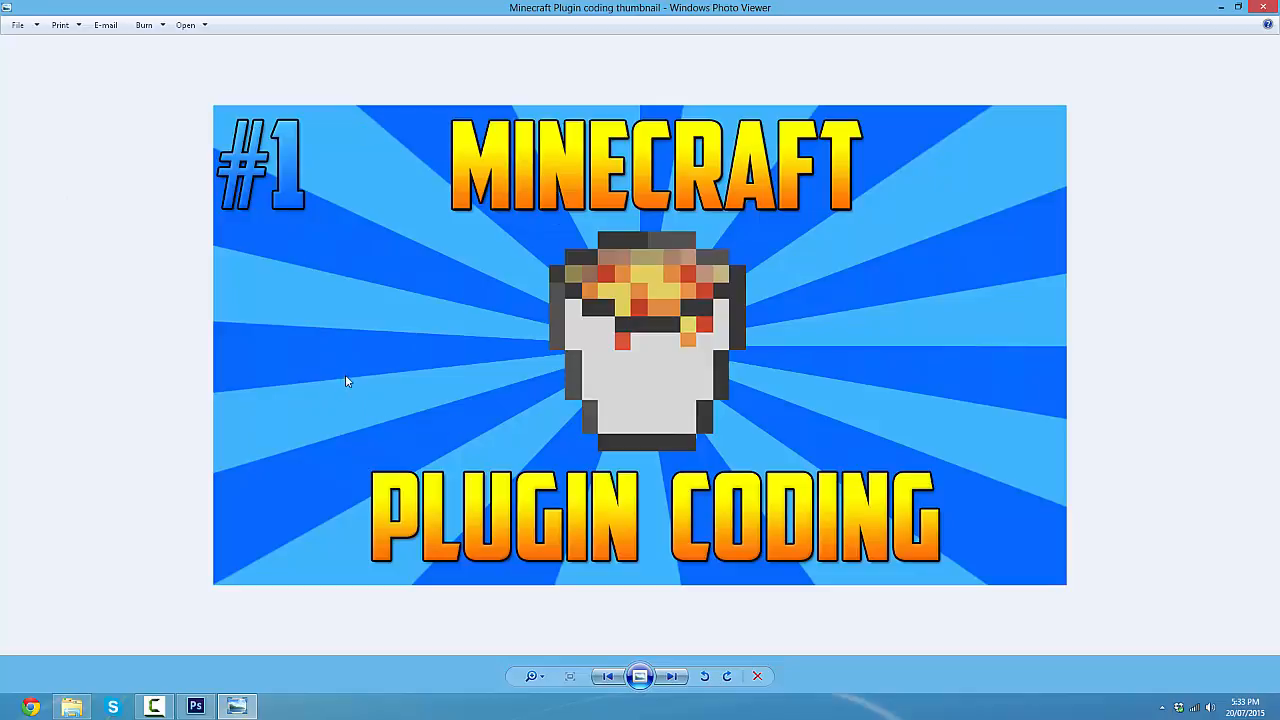
- Close the example thumbnail picture and start a new document named "Youtube tutorial thumbnail"
mouse_move(1278, 2)
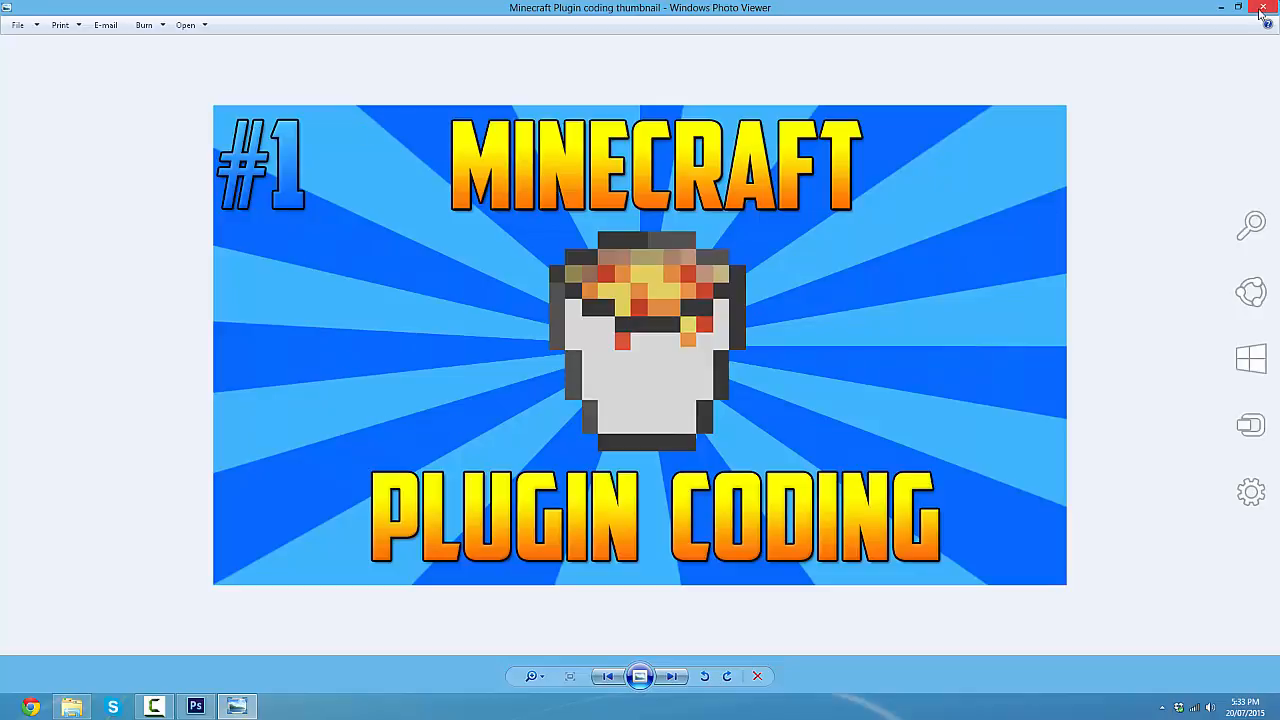
click(1261, 11)
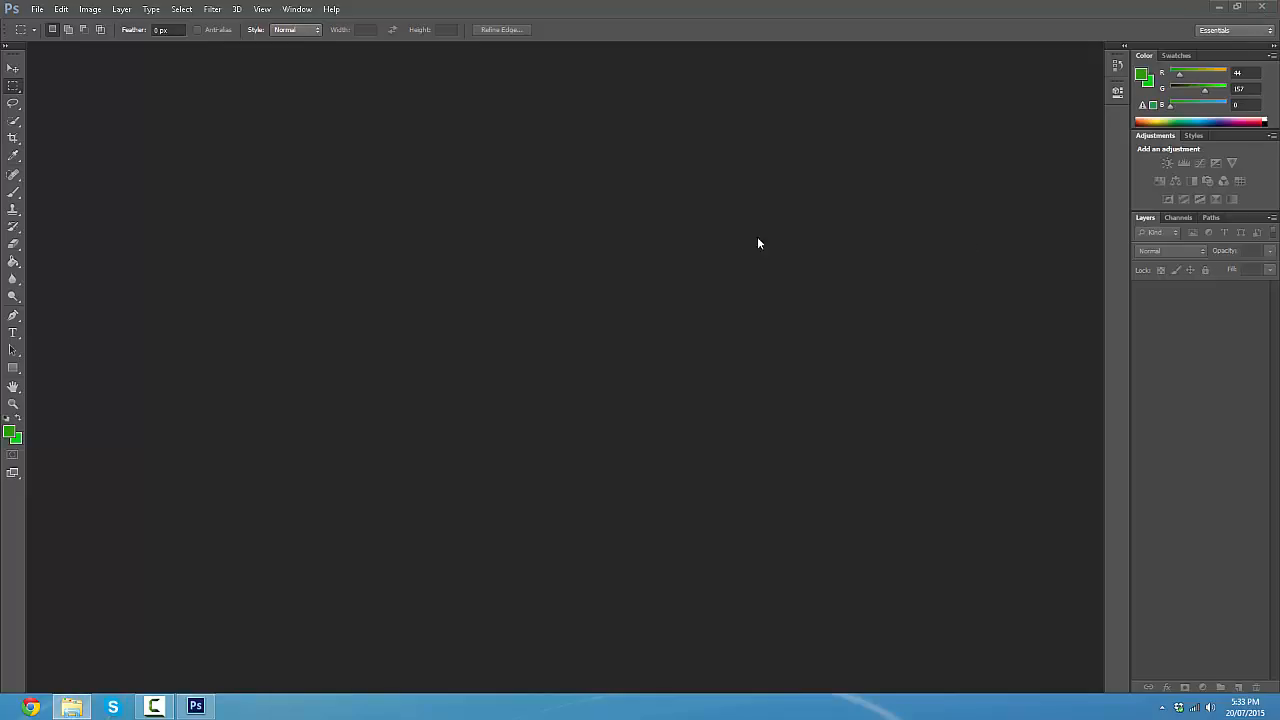
click(36, 9)
click(47, 29)
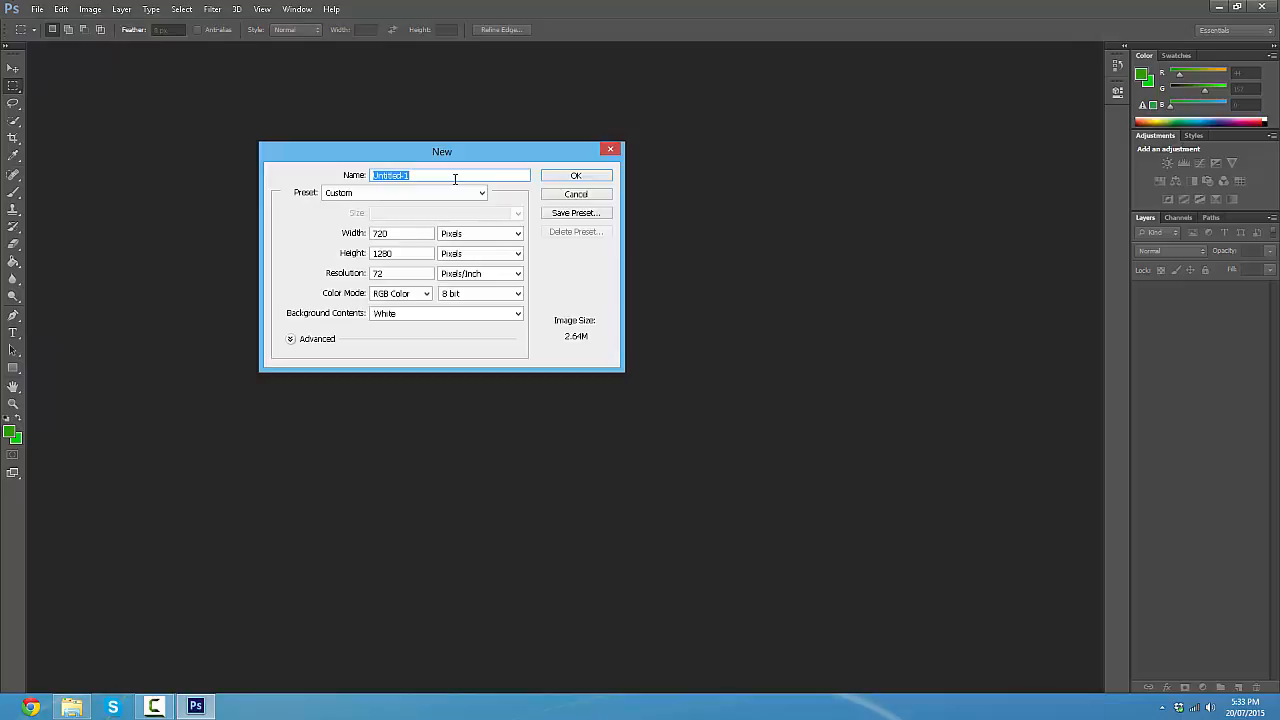
text(Youtu)
text(nia)
- Set the new document's width to 1280 pixels and height to 720 pixels, keep the resolution in pixels/inch, and create it
double_click(400, 254)
click(405, 236)
key(BackSpace)
key(BackSpace)
key(BackSpace)
text(1280)
key(Tab)
key(BackSpace)
text(720)
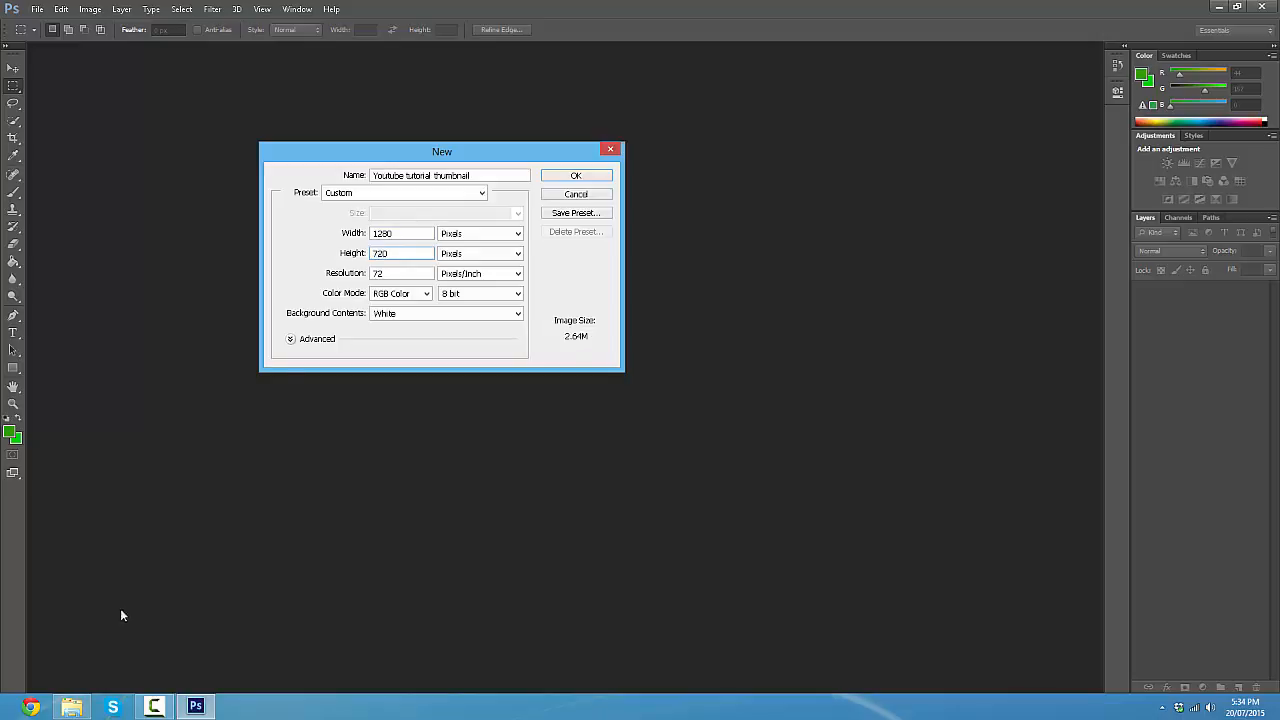
click(480, 273)
click(485, 285)
click(508, 342)
click(410, 251)
click(584, 177)
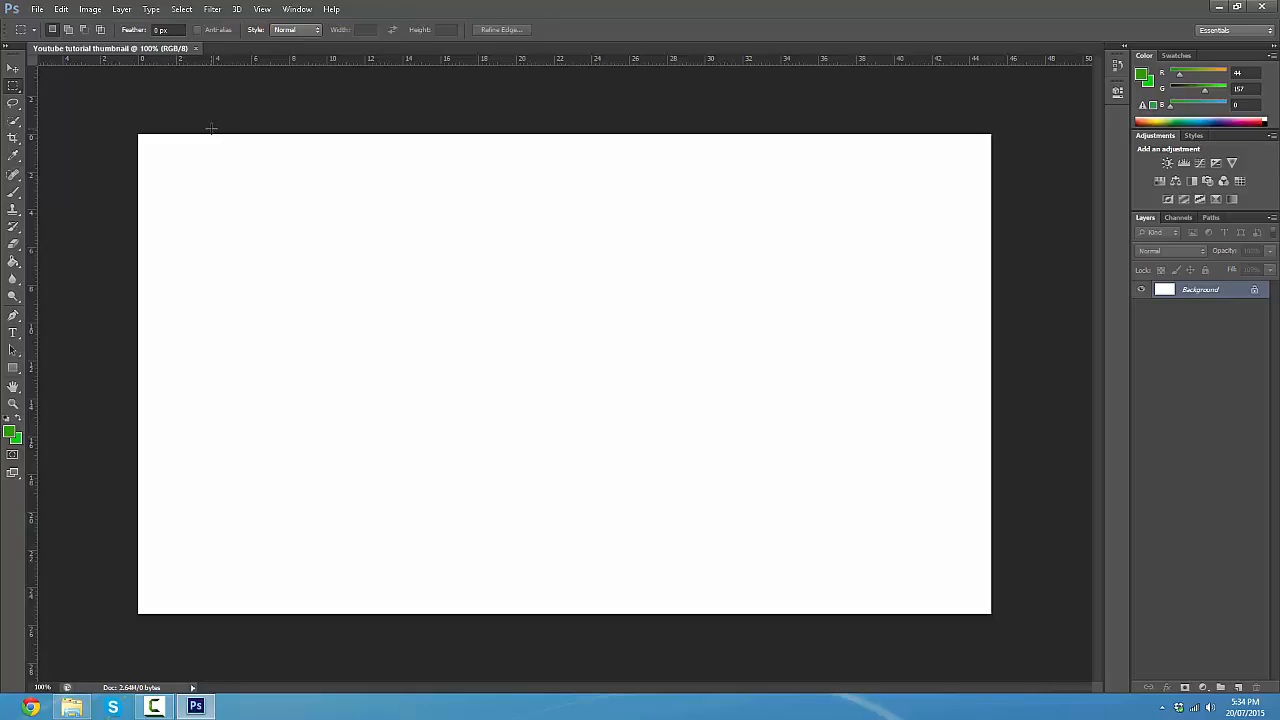
- Check the current foreground and background colours in the colour picker, accepting both as they are
click(11, 436)
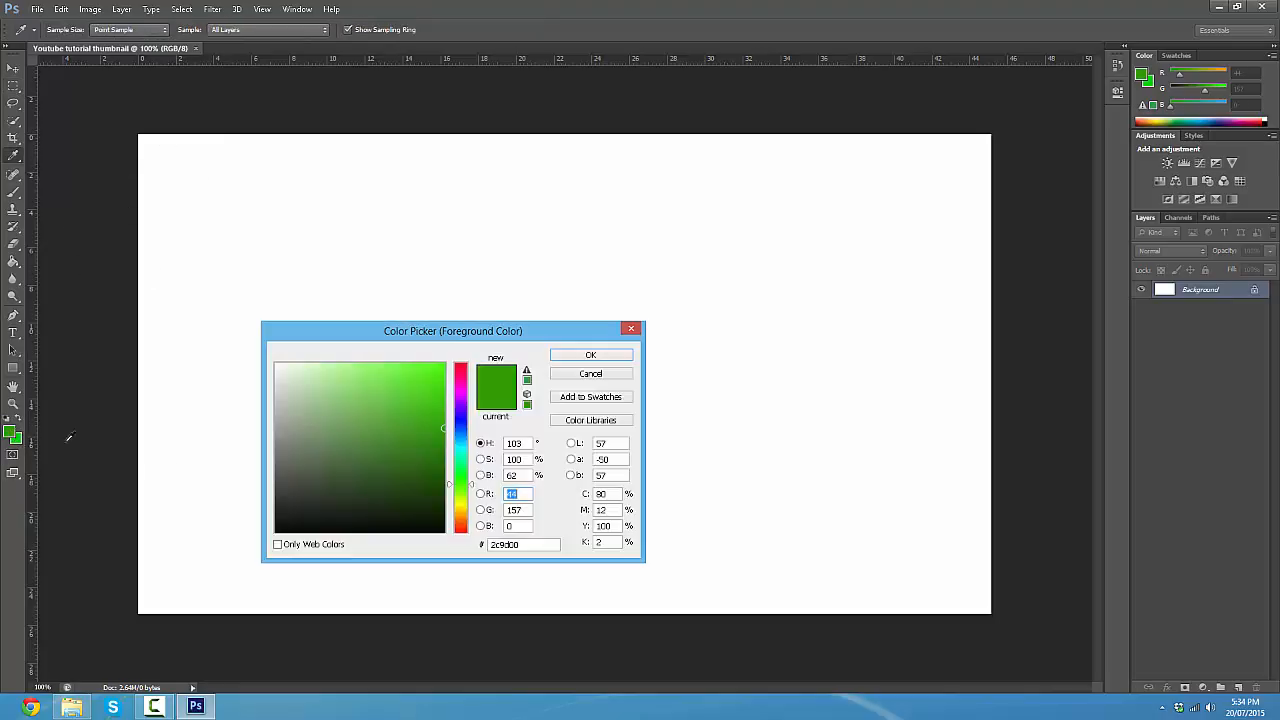
click(617, 356)
key(m)
click(16, 441)
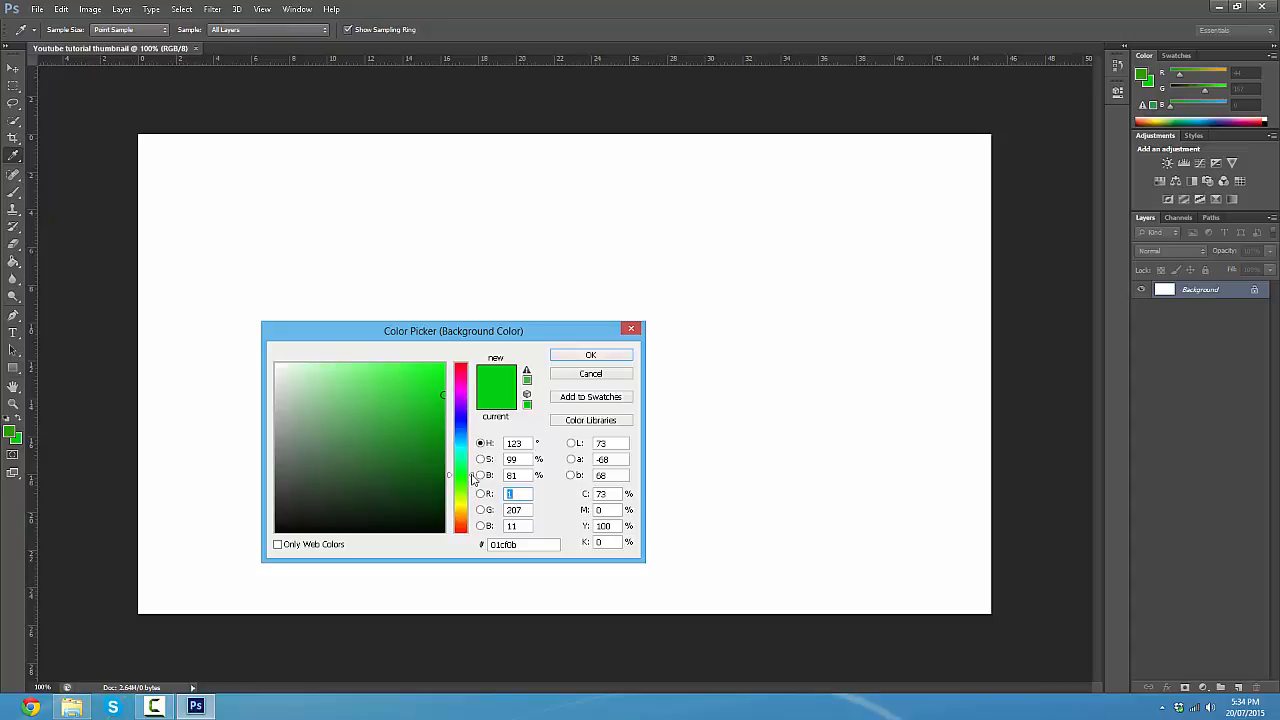
click(591, 356)
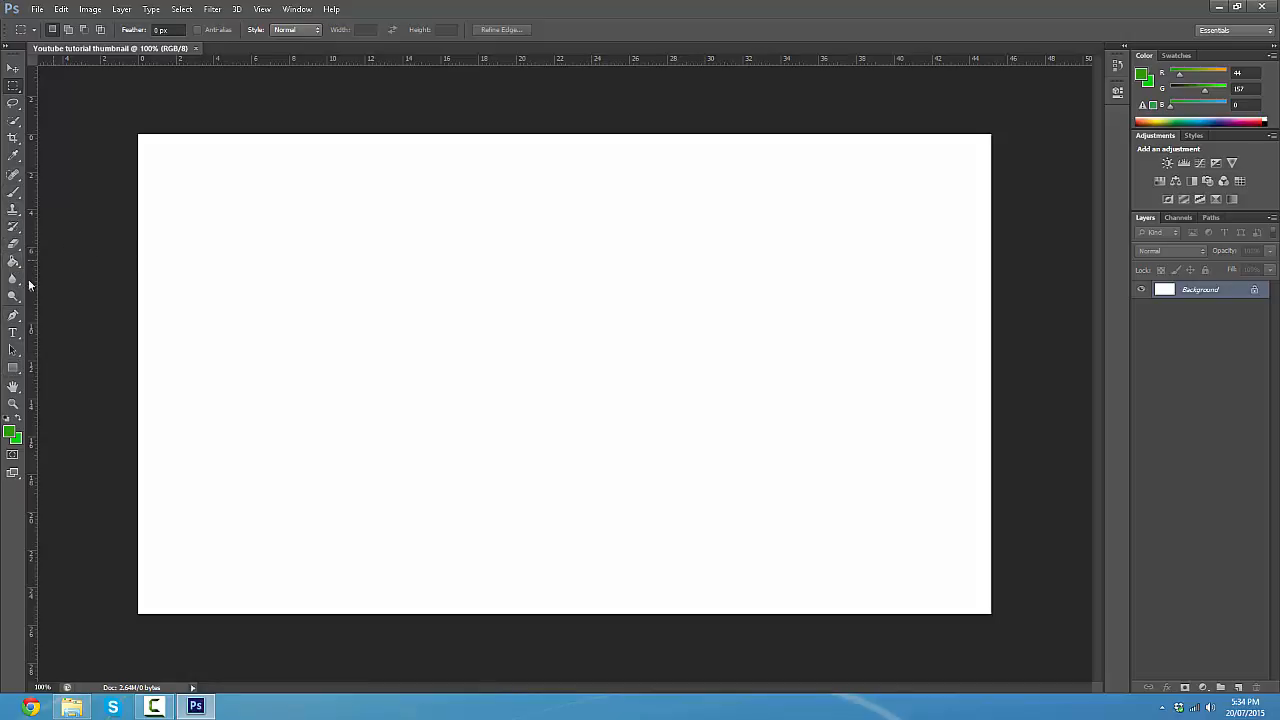
- Choose the Gradient tool and fill the canvas with a vertical gradient from the foreground colour at the top to the background colour
click(13, 368)
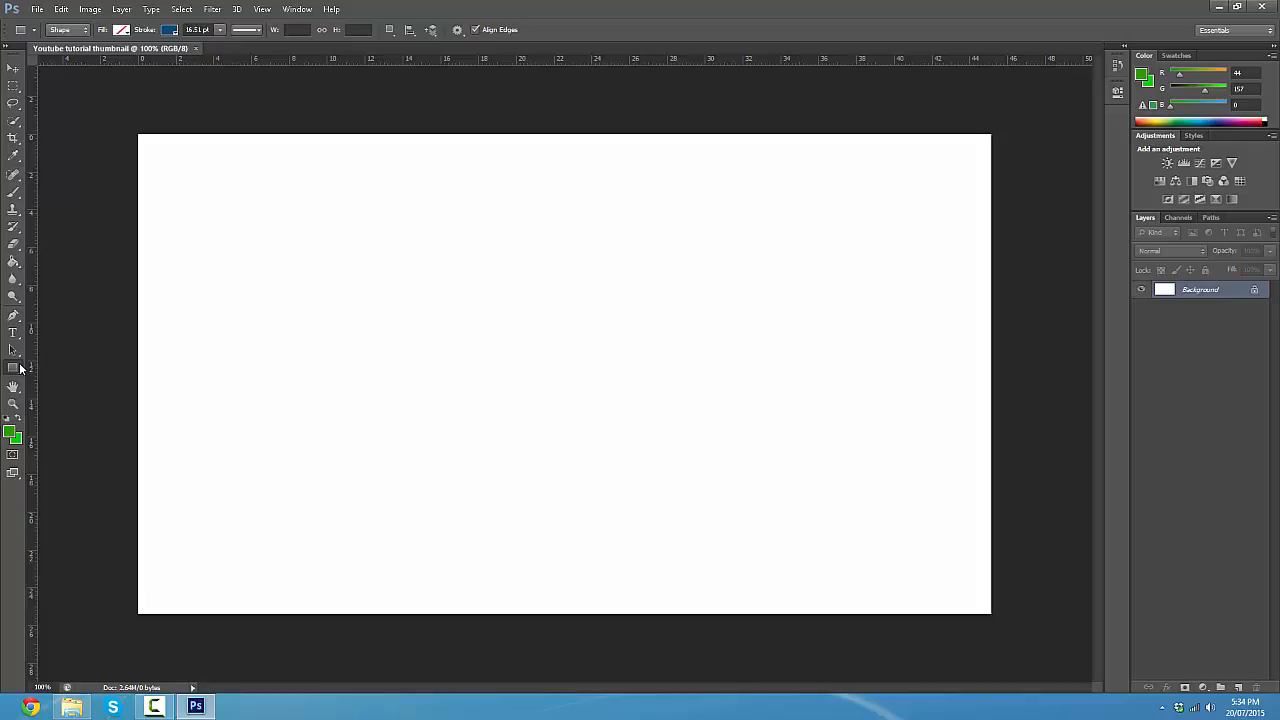
click(13, 261)
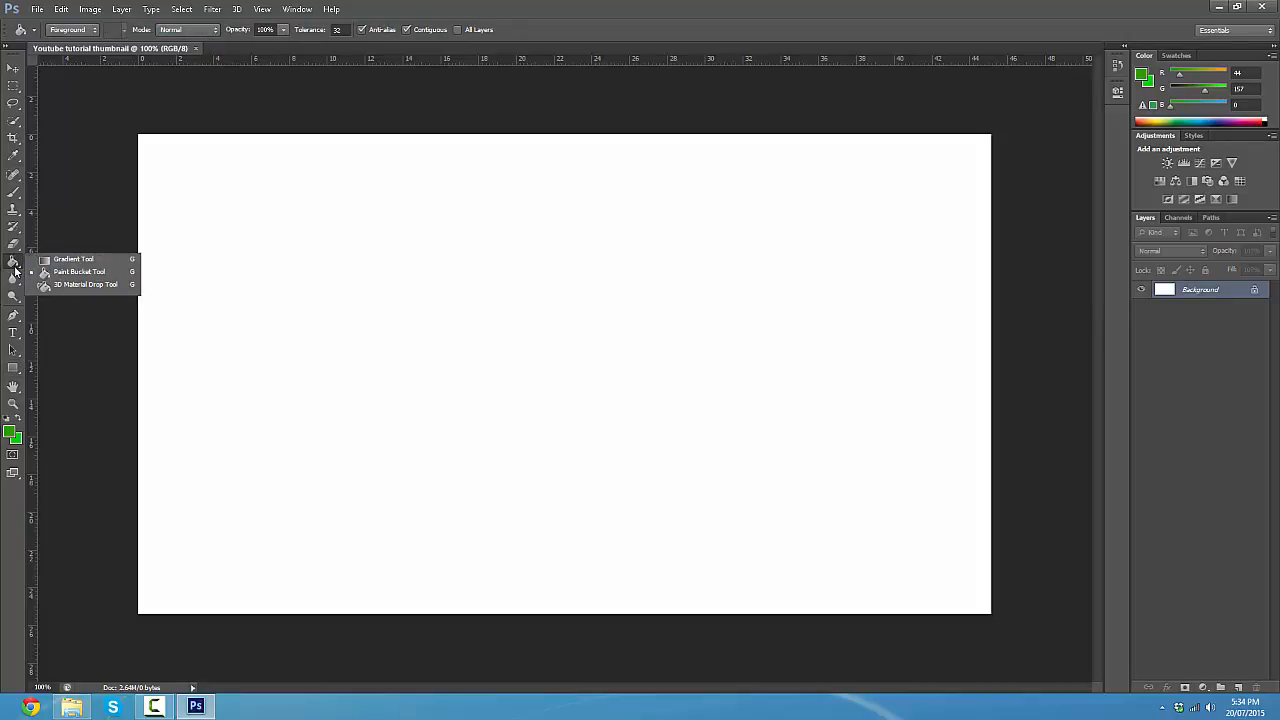
click(74, 261)
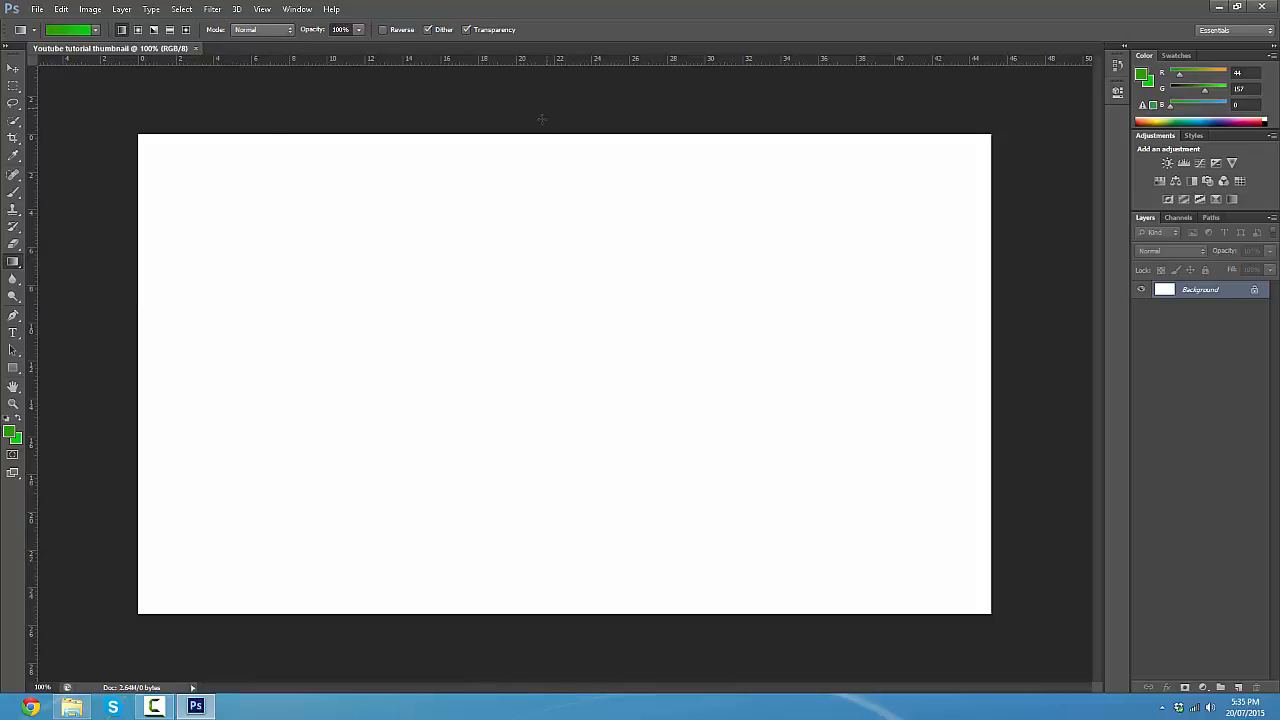
drag(554, 129, 988, 562)
drag(712, 637, 554, 664)
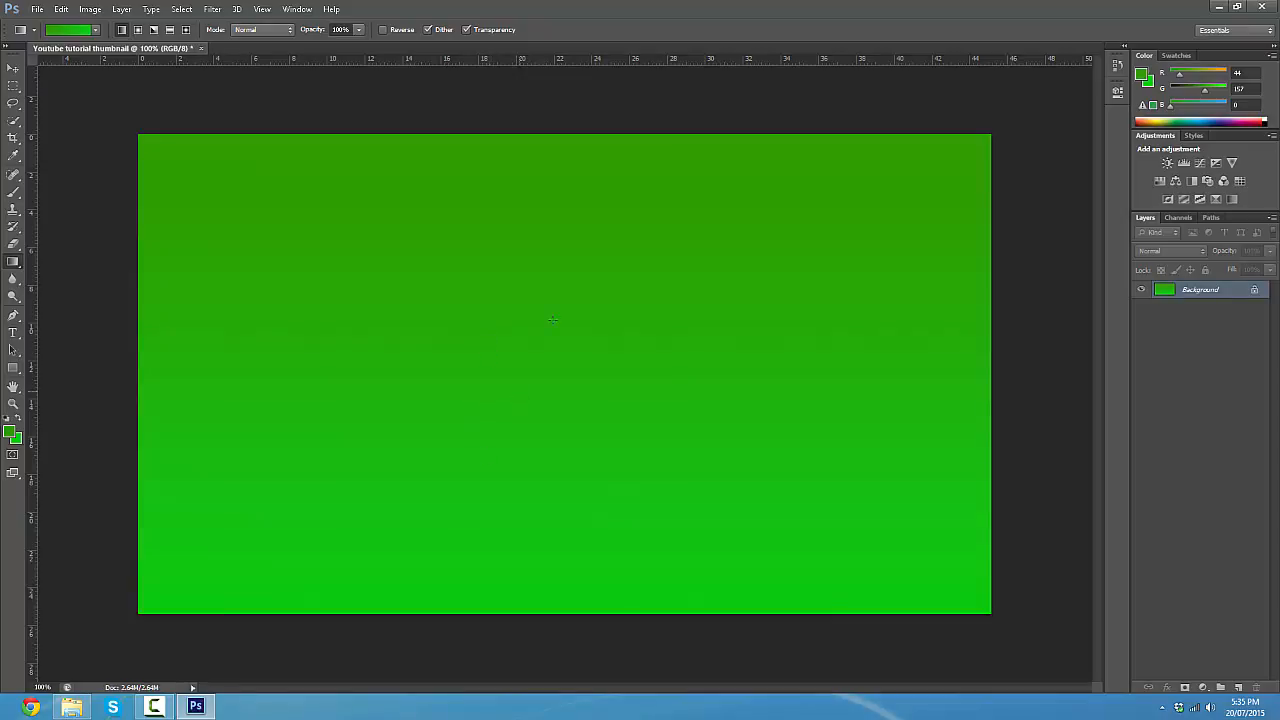
- Set the background colour to bright green 5aff00 and reapply the vertical gradient across the canvas
click(15, 440)
click(460, 481)
click(463, 487)
drag(441, 400, 445, 362)
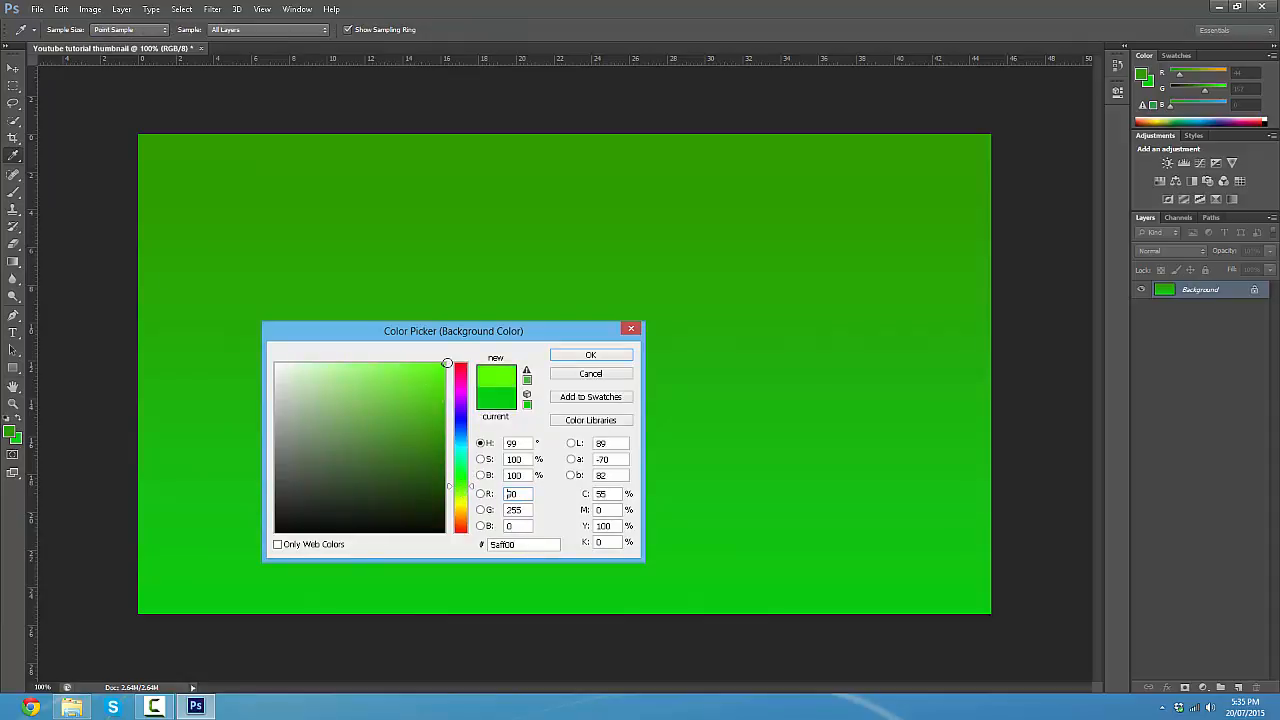
click(603, 354)
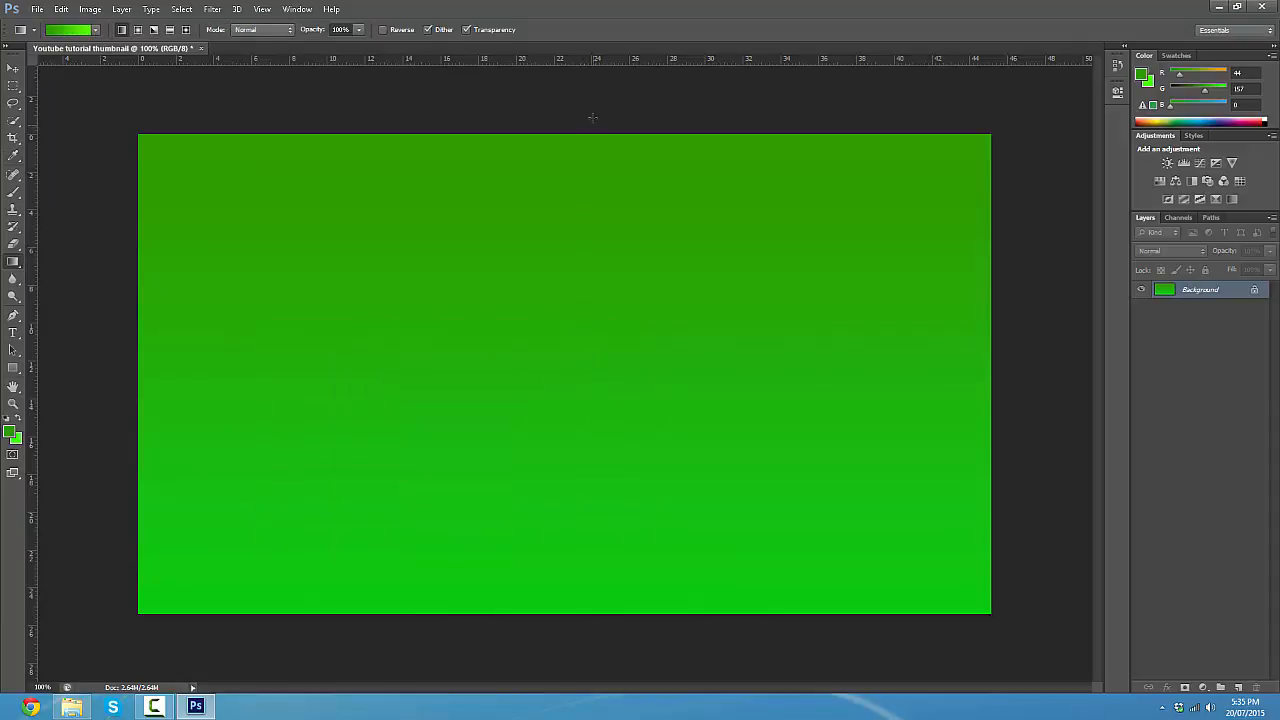
drag(538, 98, 538, 636)
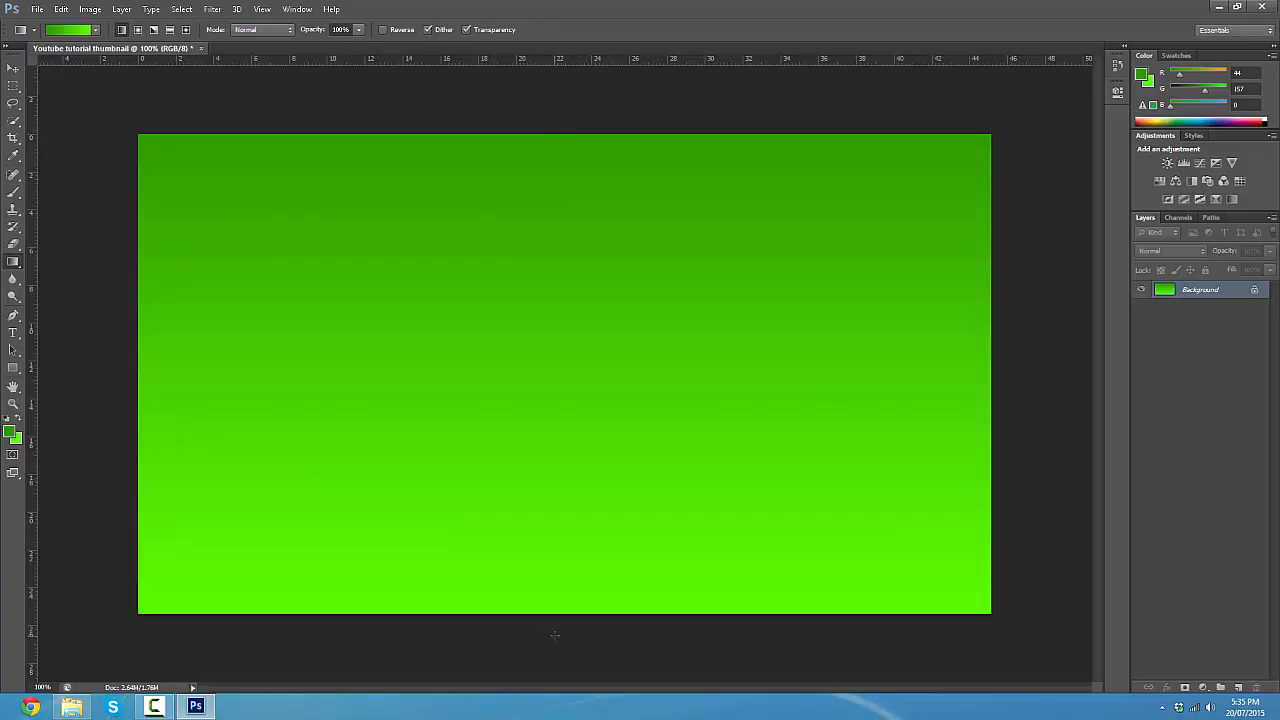
- Set the background colour to golden yellow ffc600
click(17, 440)
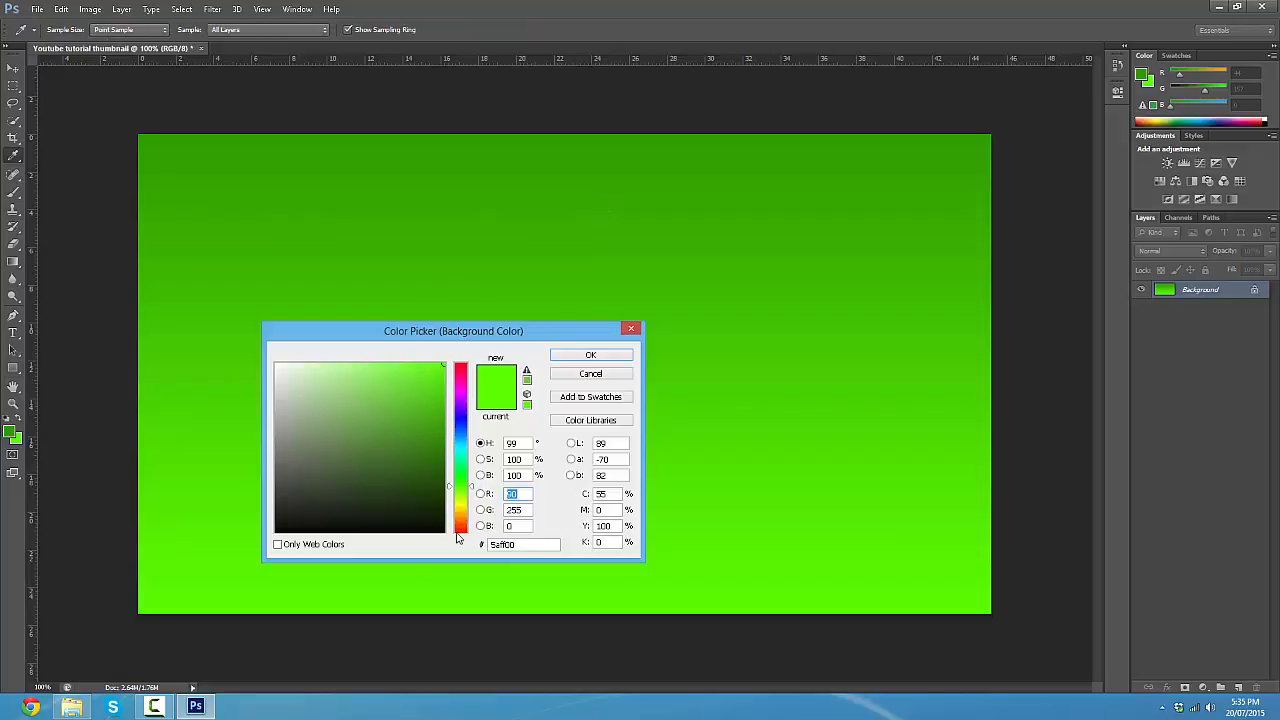
drag(456, 506, 458, 529)
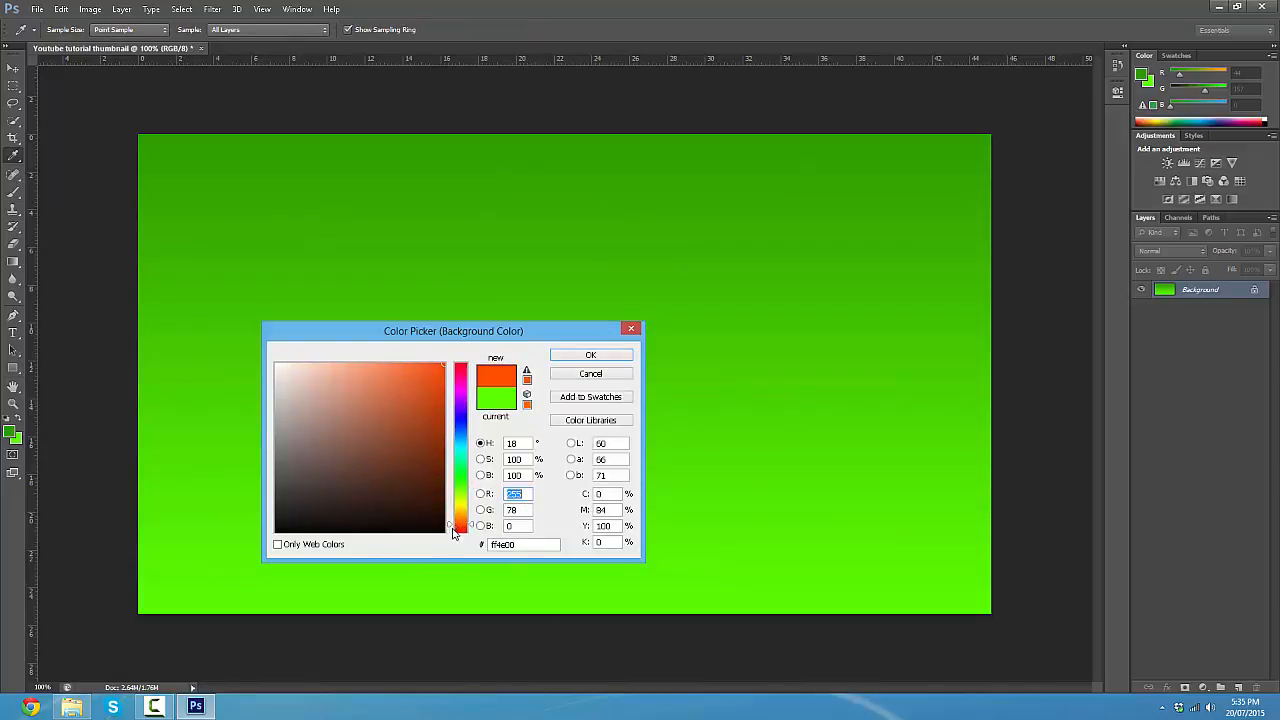
click(465, 512)
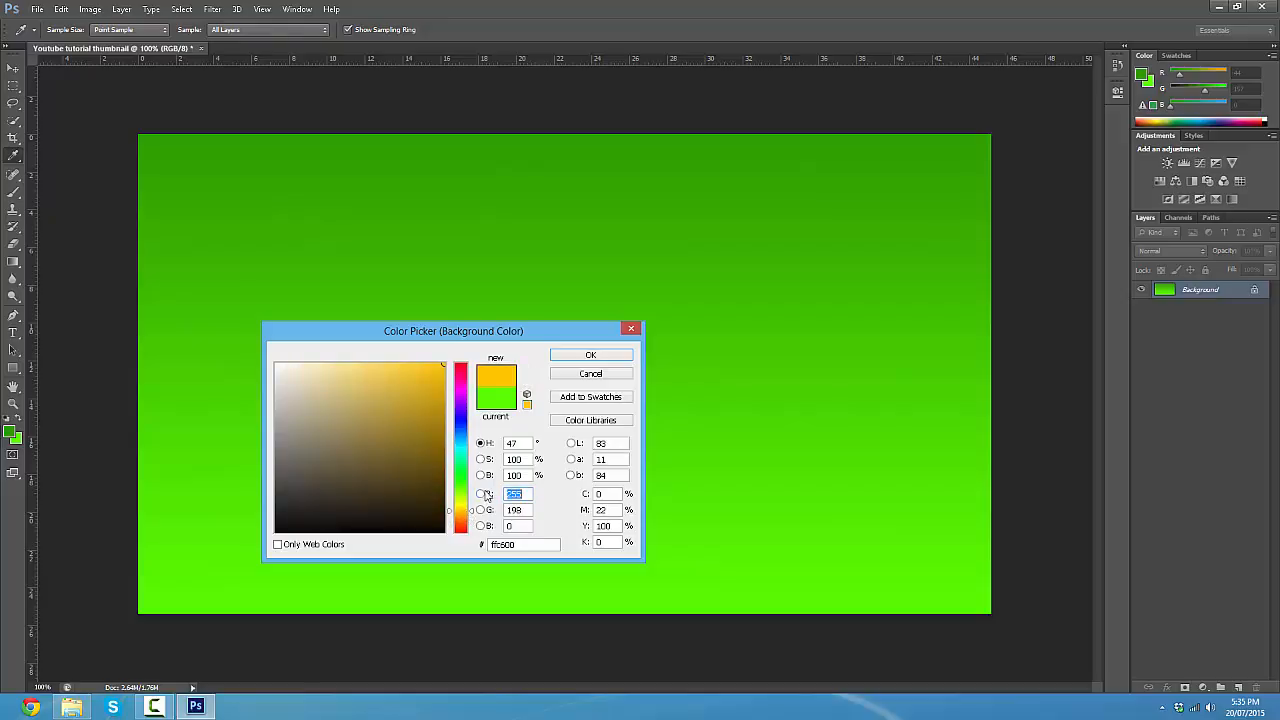
click(591, 359)
key(g)
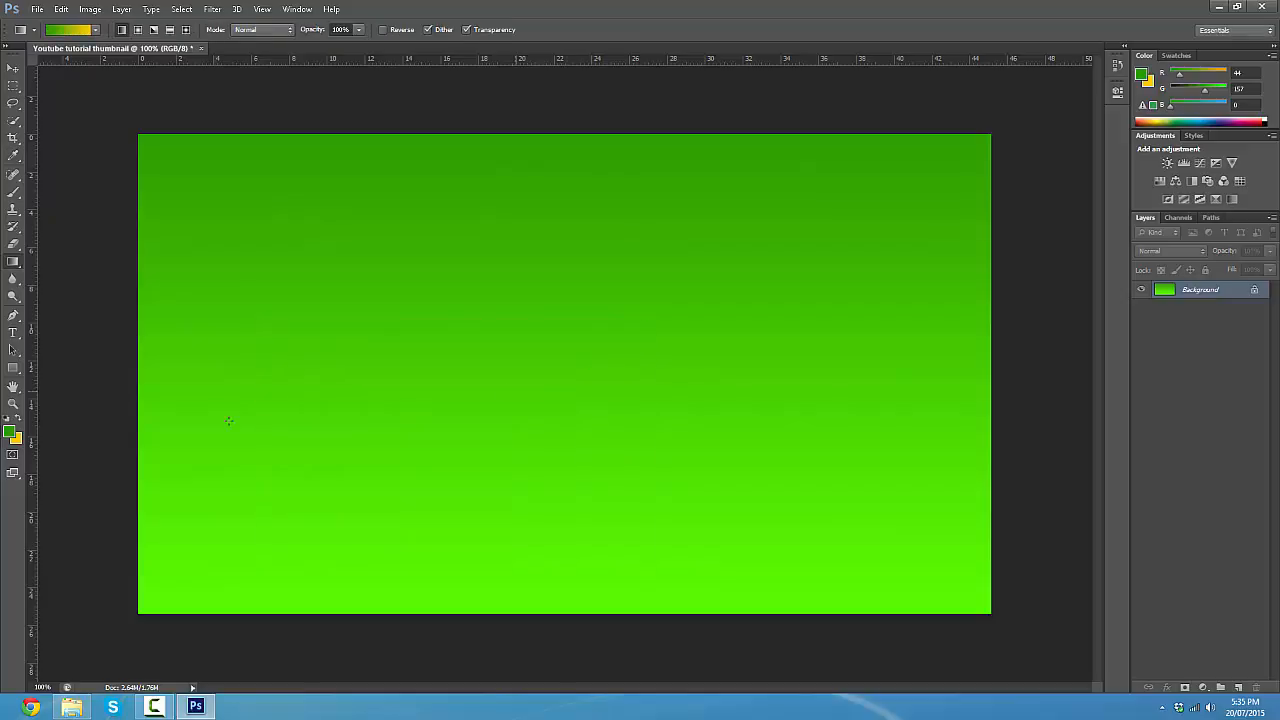
- Set the foreground colour to orange (RGB 255, 150, 0) and apply the gradient from the top to the bottom of the canvas
click(10, 432)
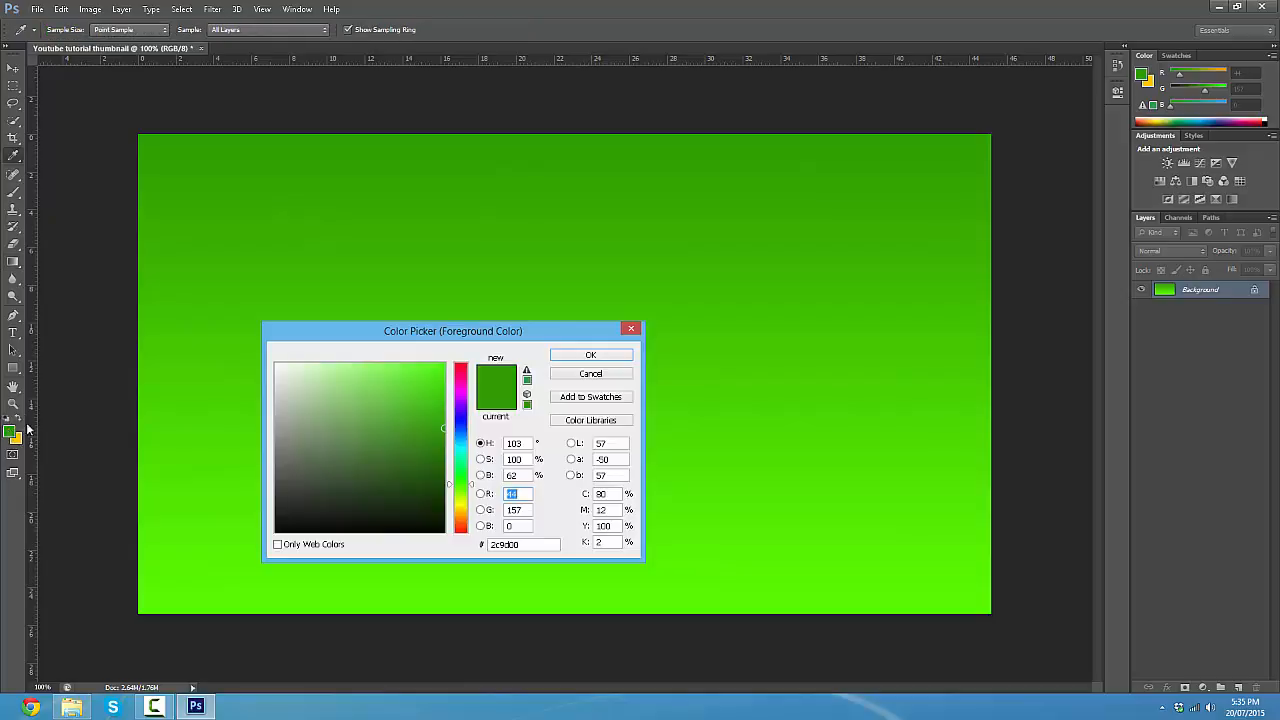
drag(467, 506, 454, 526)
drag(400, 434, 444, 364)
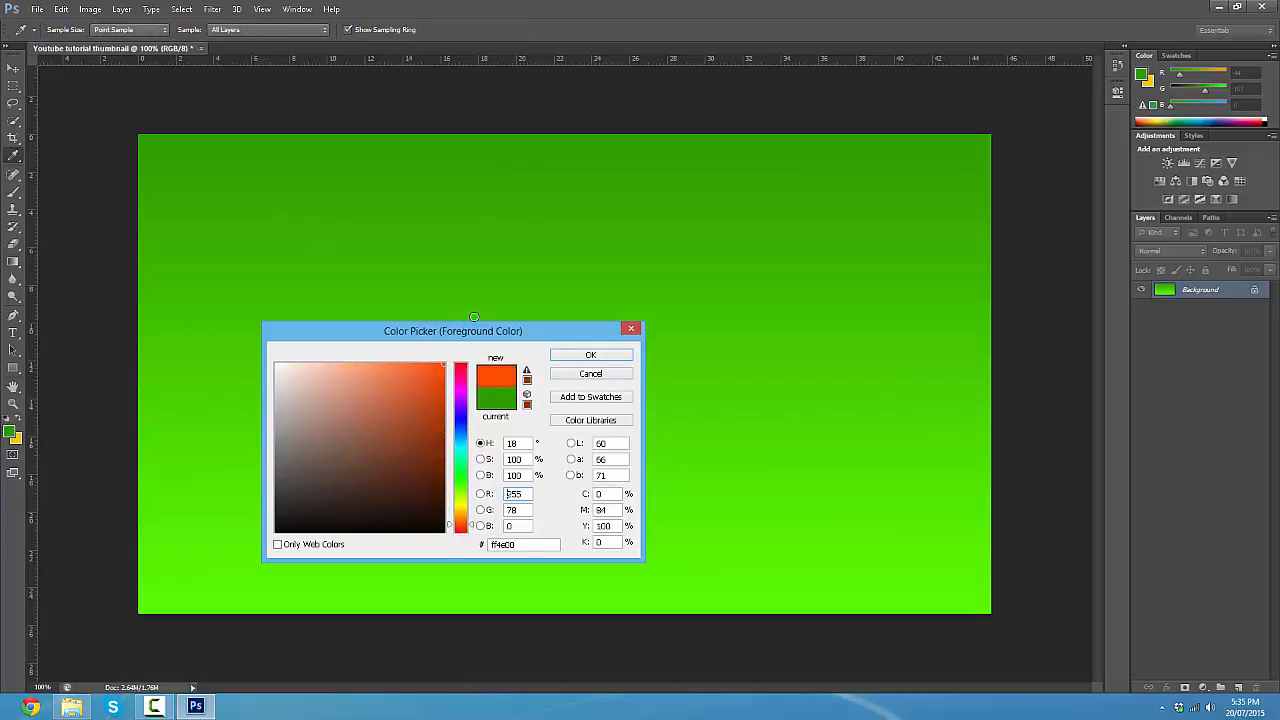
drag(467, 522, 470, 518)
click(606, 356)
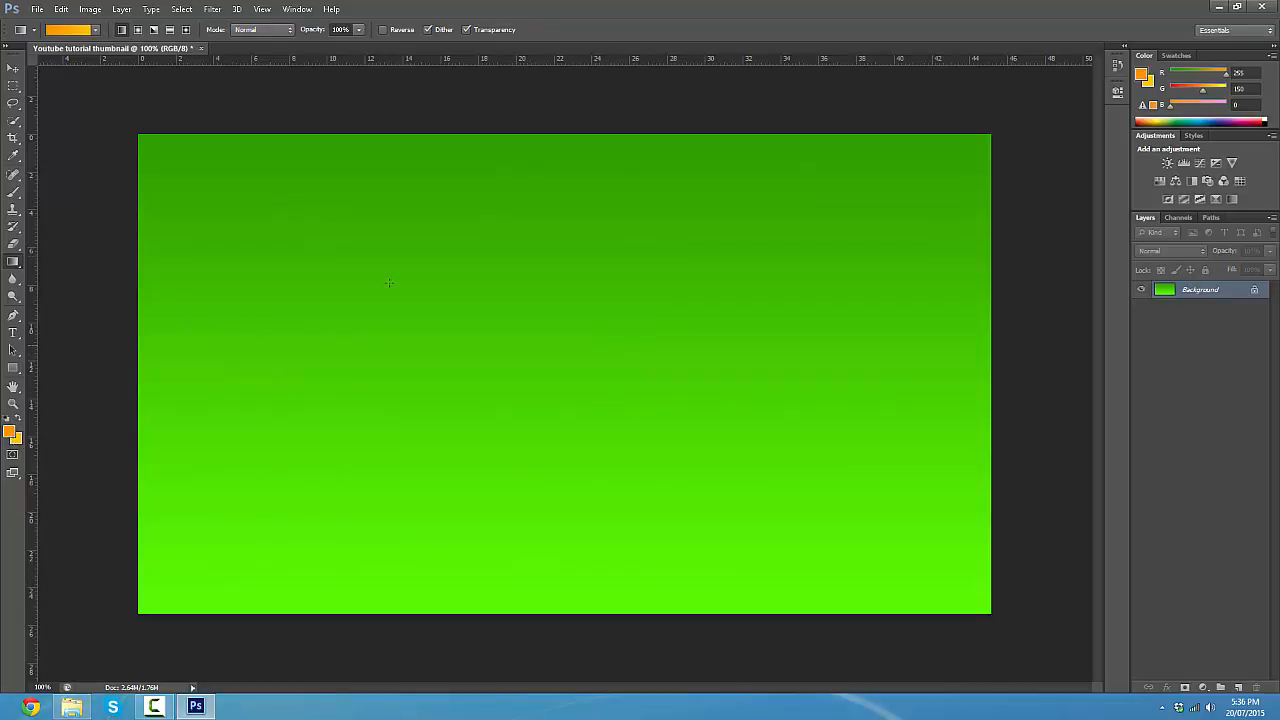
drag(555, 124, 555, 680)
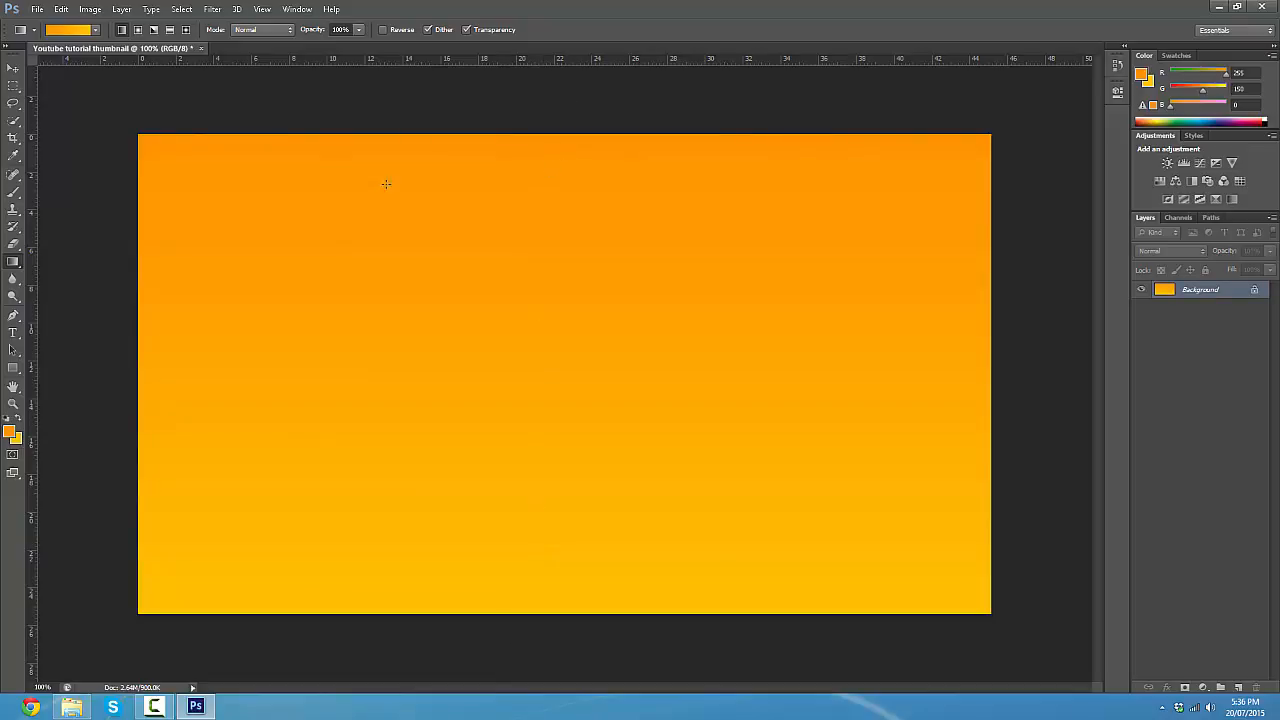
- Set the background colour to yellow ffea00 and redraw the gradient vertically from the canvas's top to its bottom
click(16, 439)
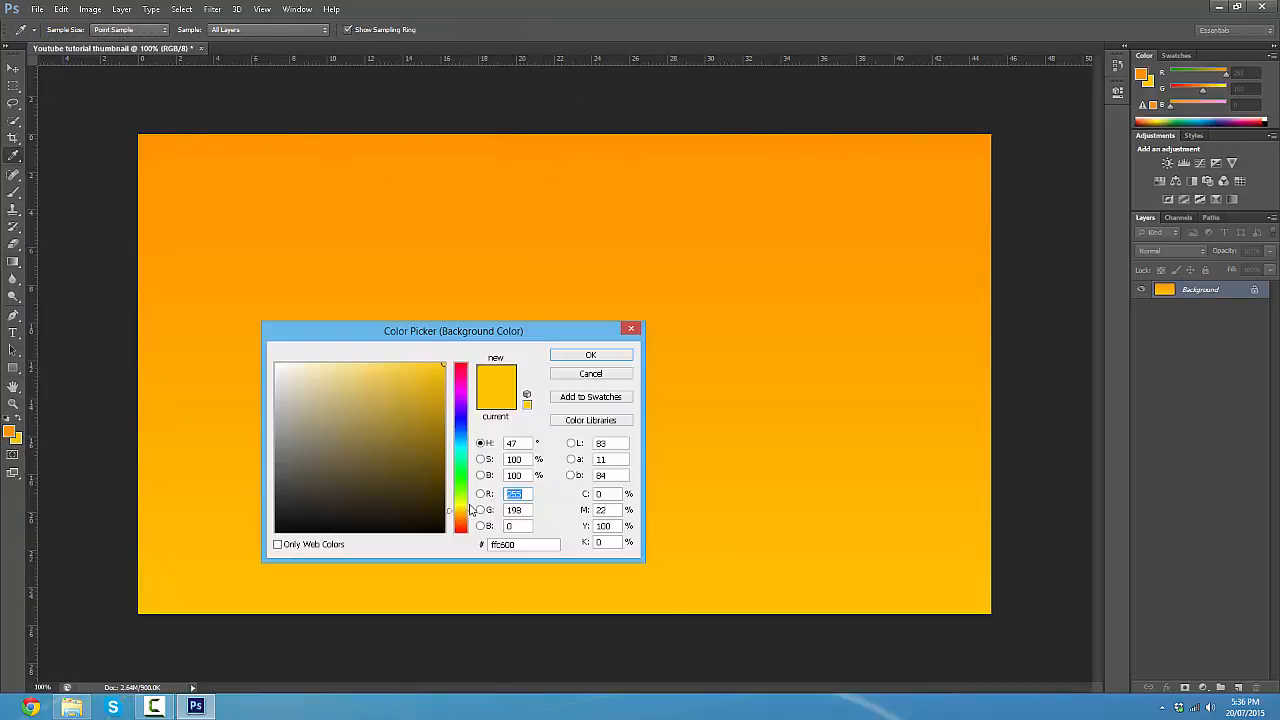
click(462, 507)
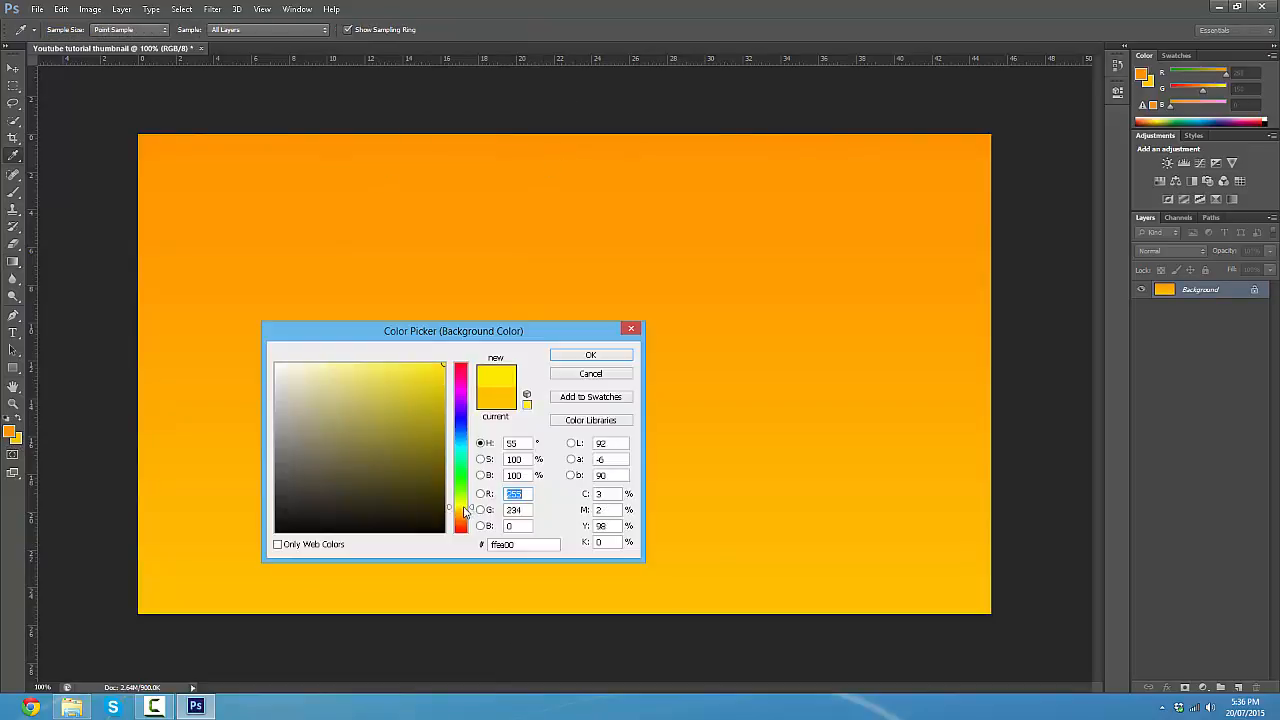
click(591, 356)
drag(568, 87, 567, 660)
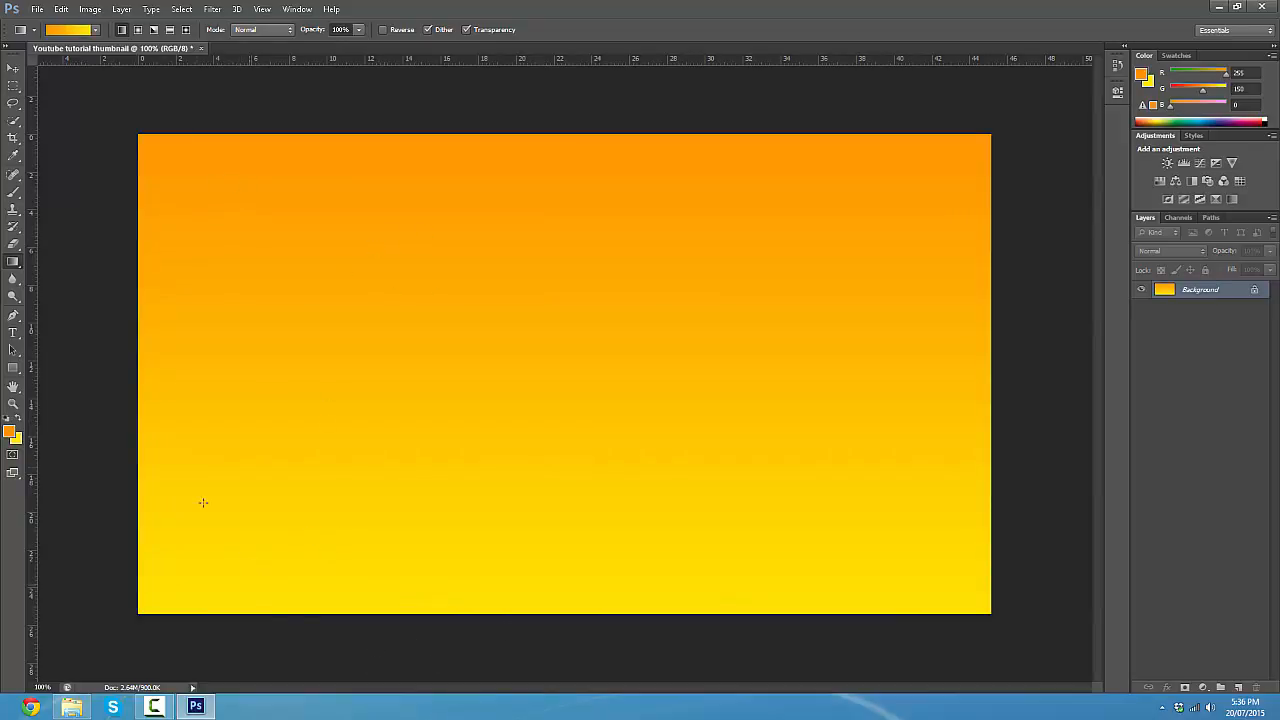
- Start the Wave distortion filter on the background layer and set its wave type to Square
click(212, 9)
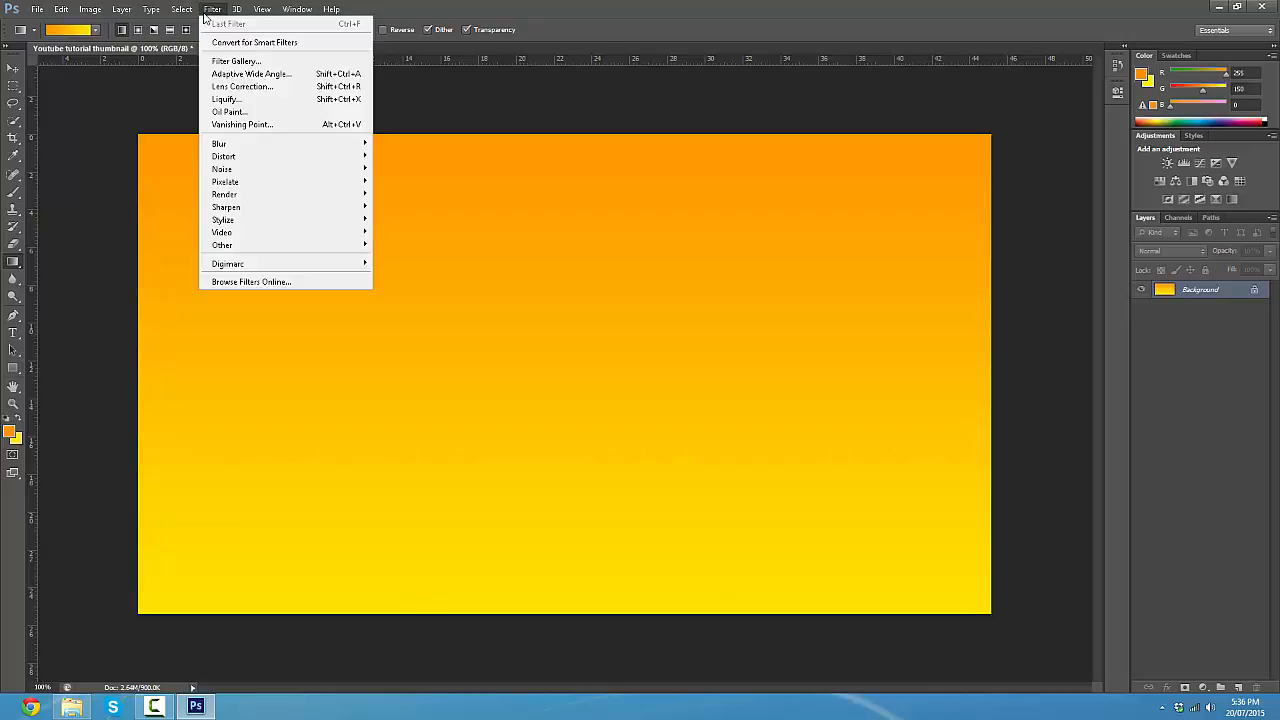
mouse_move(262, 158)
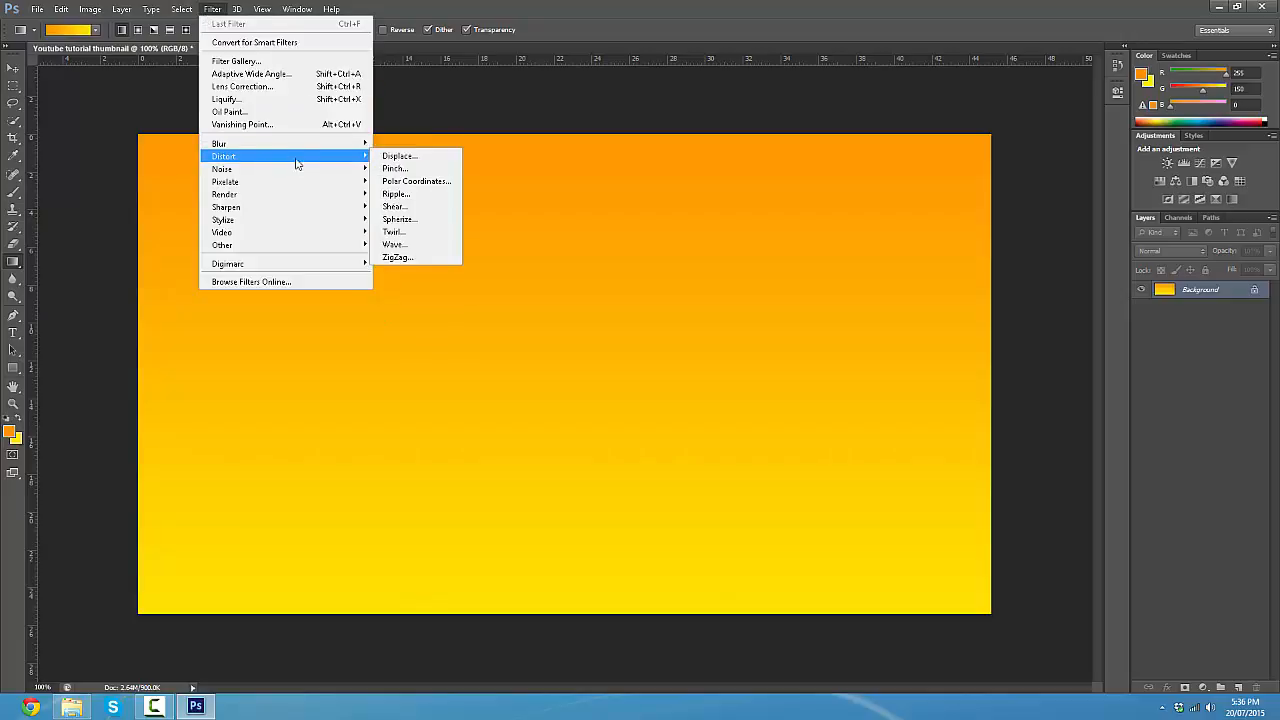
click(431, 247)
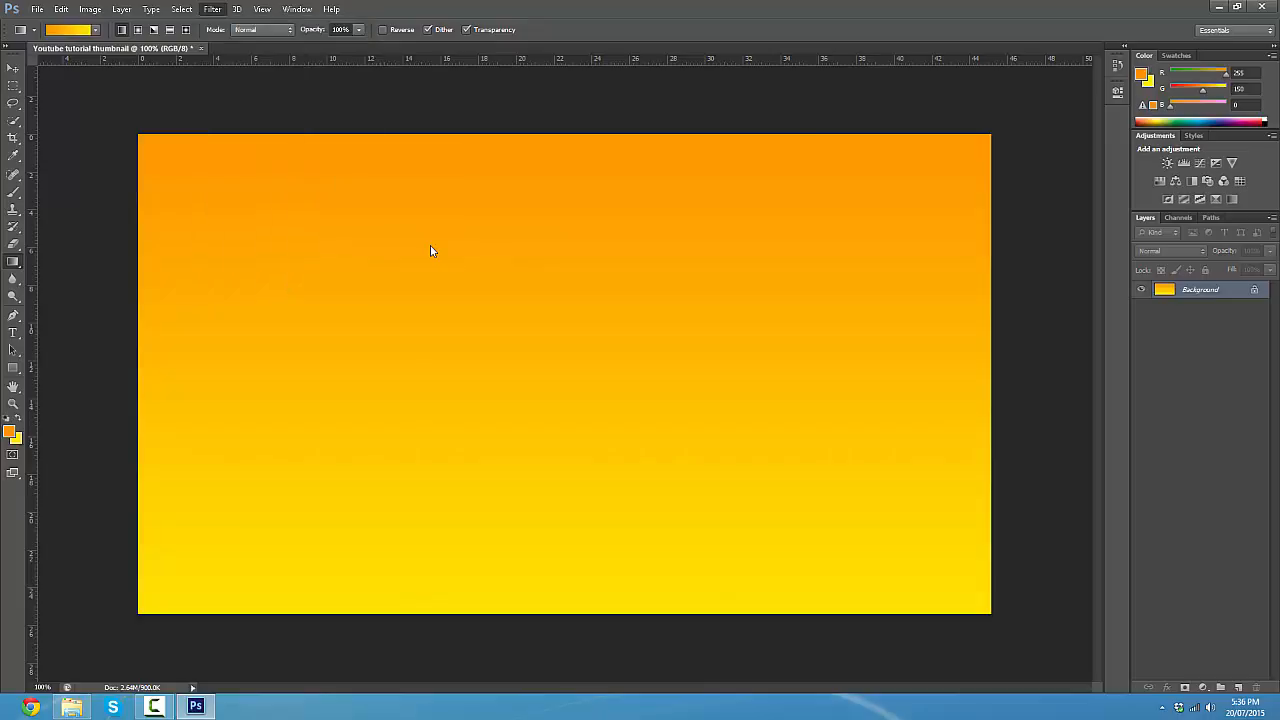
drag(628, 157, 613, 234)
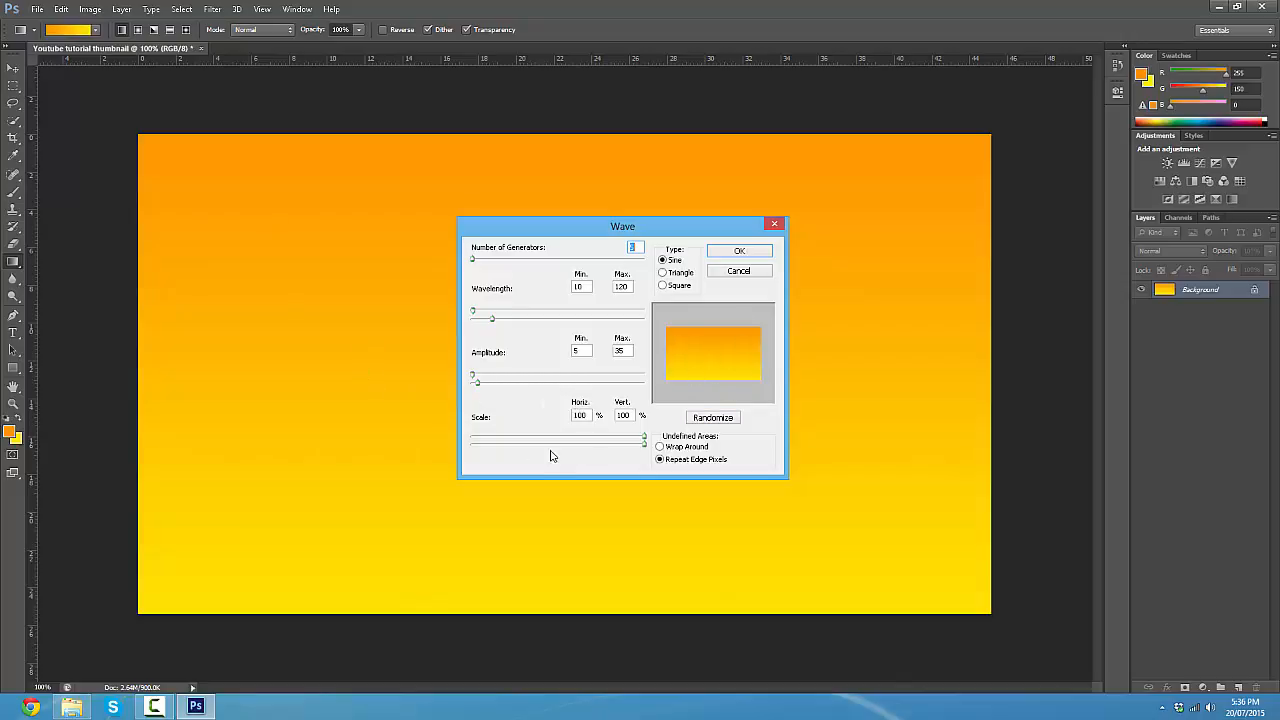
click(670, 286)
- Set the wave's wavelength to a minimum of 128 and a maximum of 129
drag(475, 317, 493, 316)
click(624, 287)
click(602, 314)
double_click(628, 286)
key(BackSpace)
drag(591, 288, 190, 177)
key(BackSpace)
- Set the wave's amplitude to a minimum of 64 and a maximum of 65, and reduce the number of generators to 1
click(591, 350)
drag(474, 381, 482, 381)
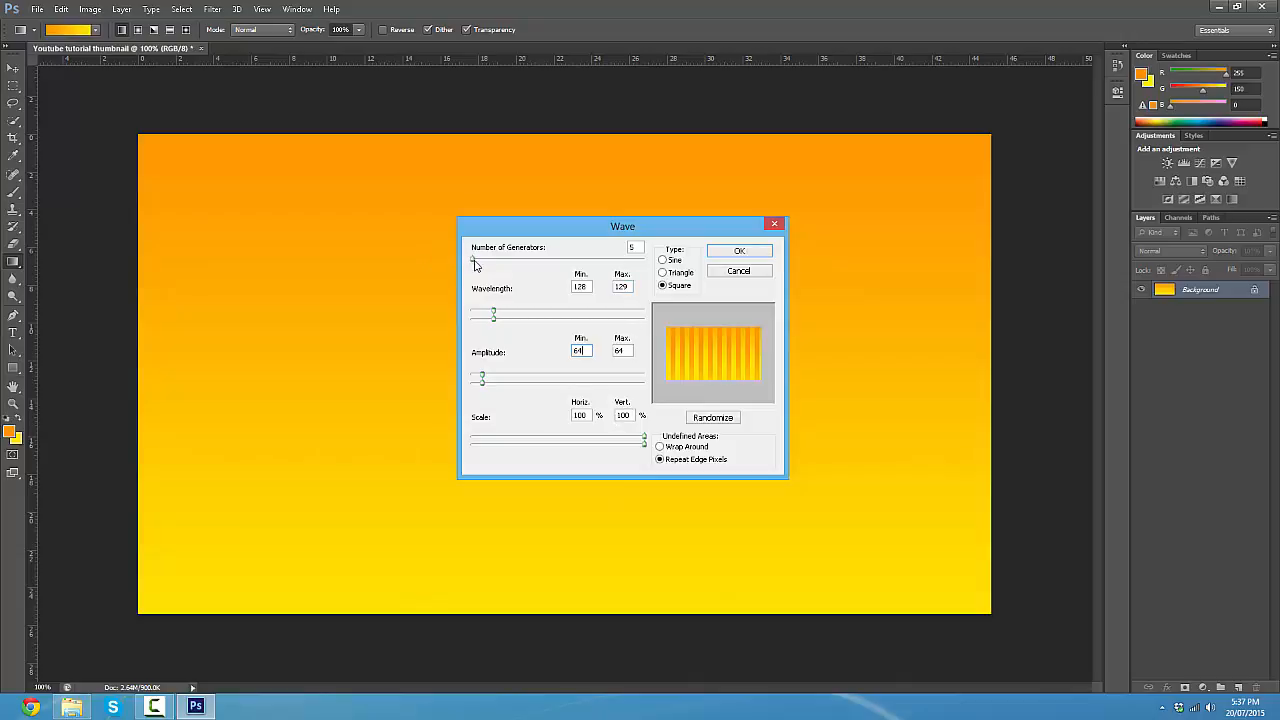
drag(475, 260, 475, 292)
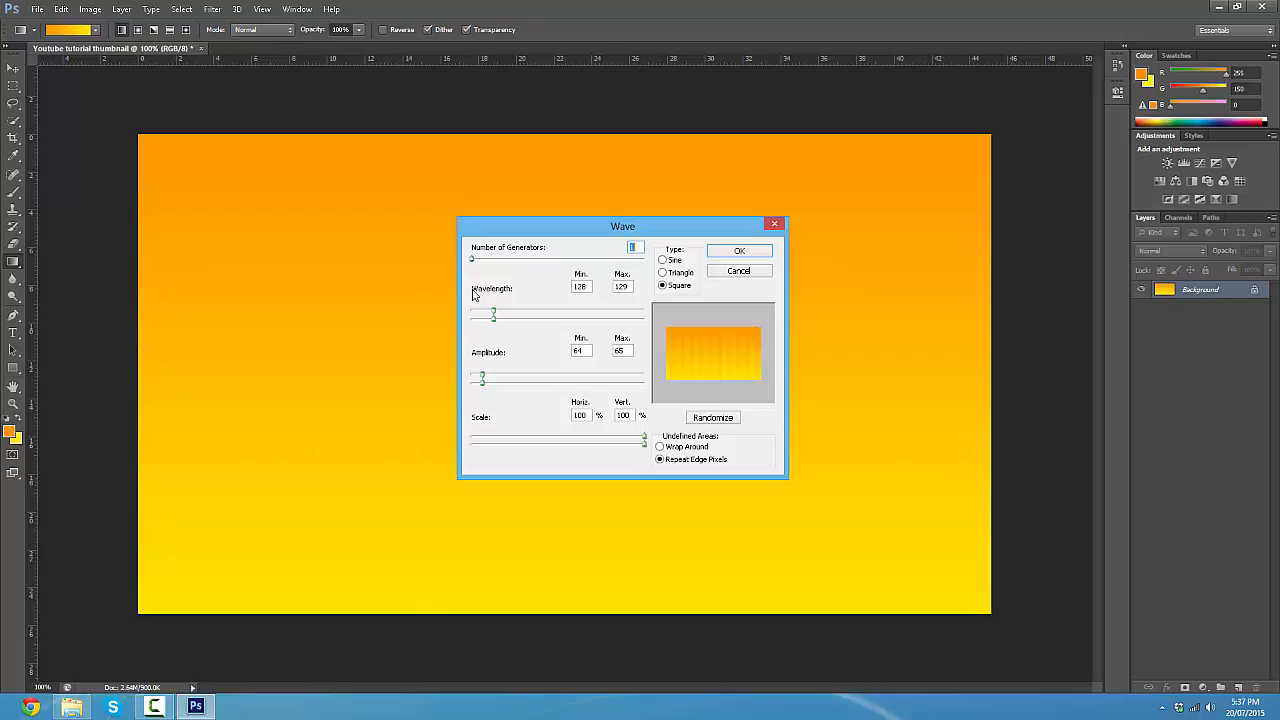
- Set the number of wave generators to 6 and apply the Wave filter to the gradient
drag(475, 293, 475, 292)
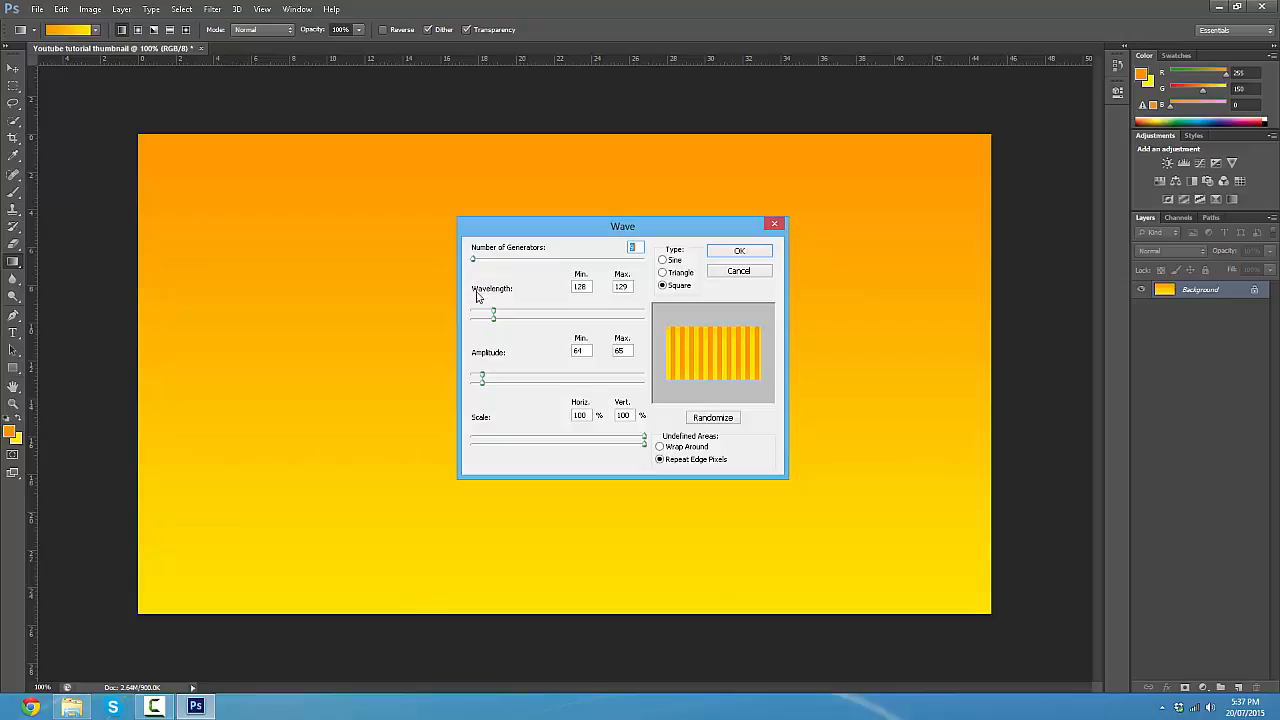
text(5)
key(BackSpace)
text(2)
key(BackSpace)
text(6)
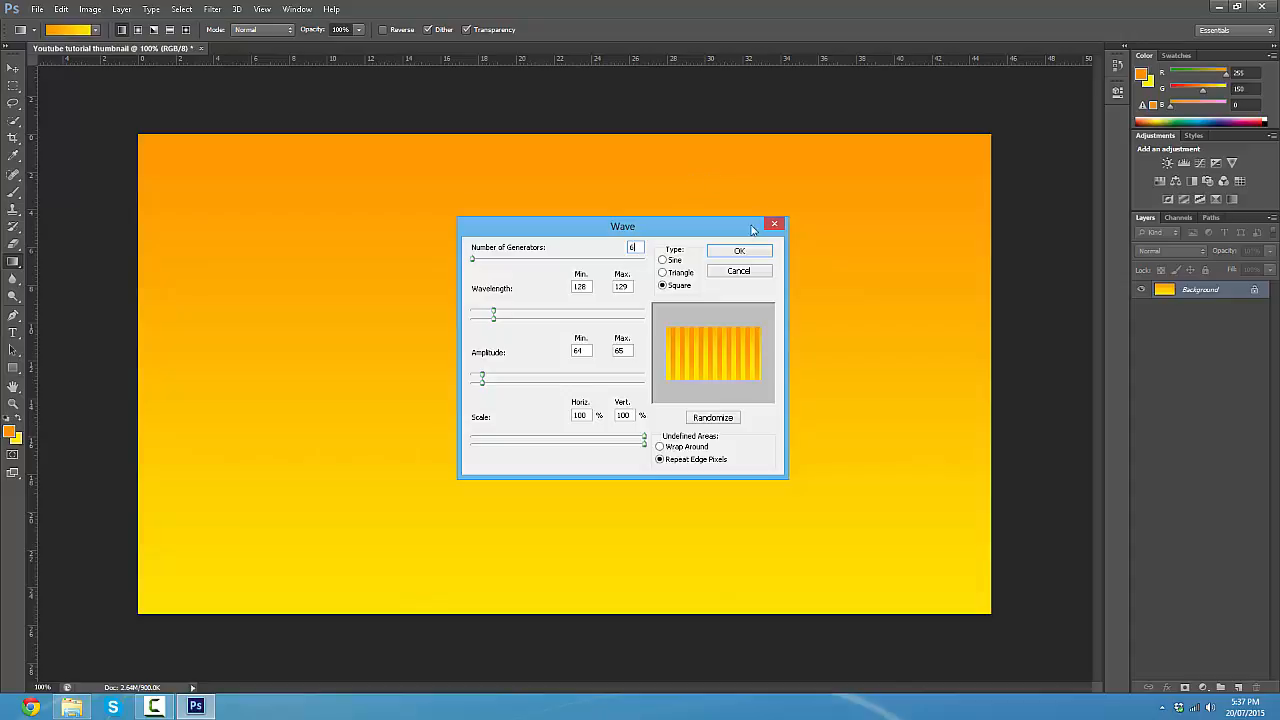
click(739, 253)
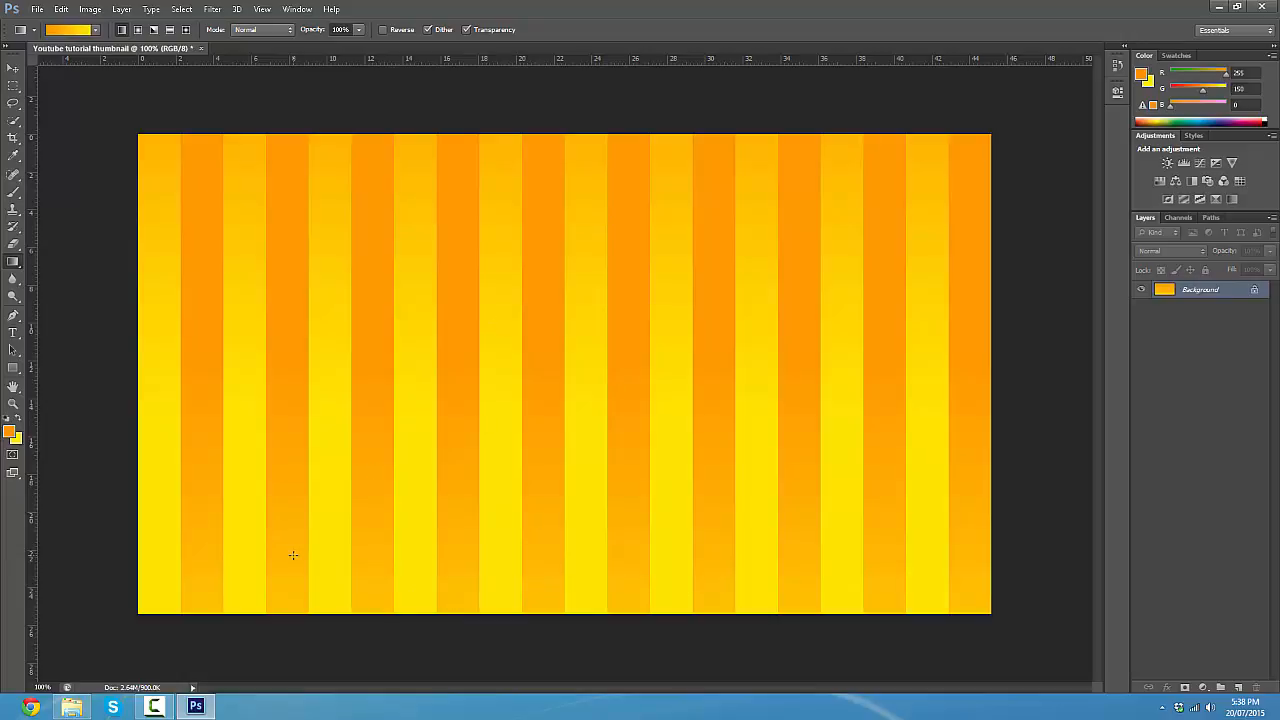
- Apply the Polar Coordinates distortion filter to the striped background using Rectangular to Polar, and minimize the program window
click(218, 9)
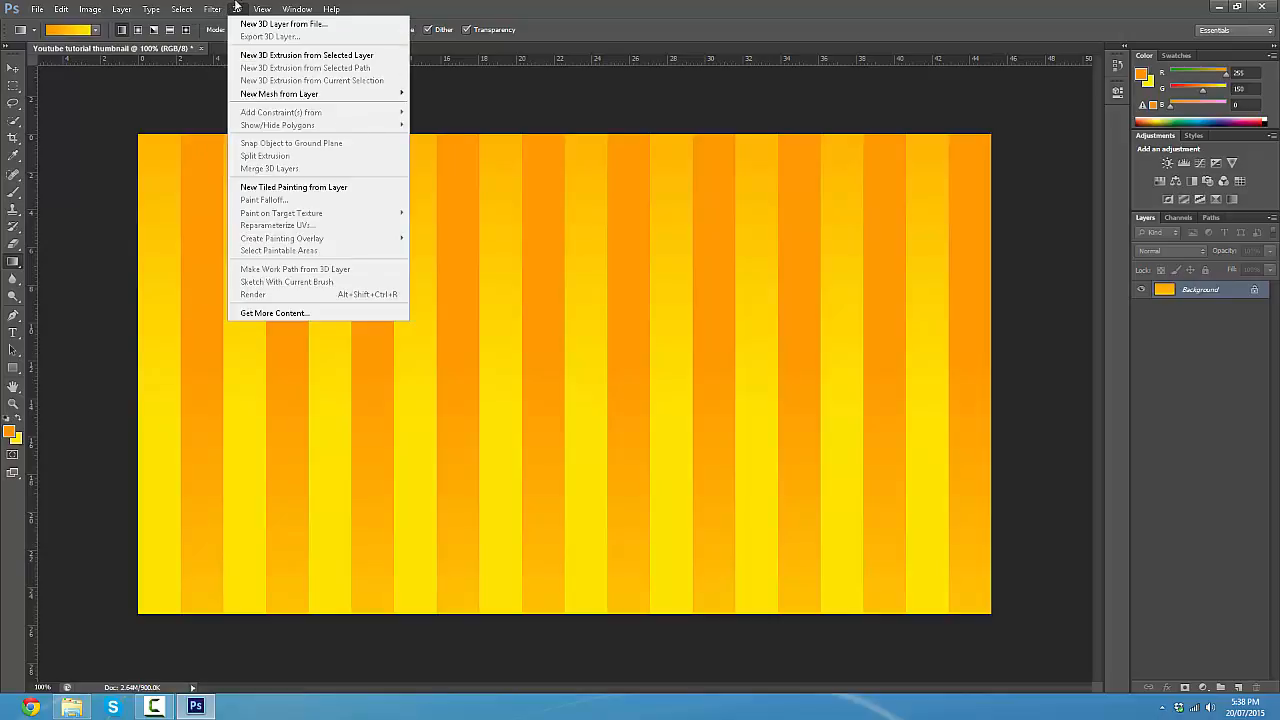
mouse_move(277, 160)
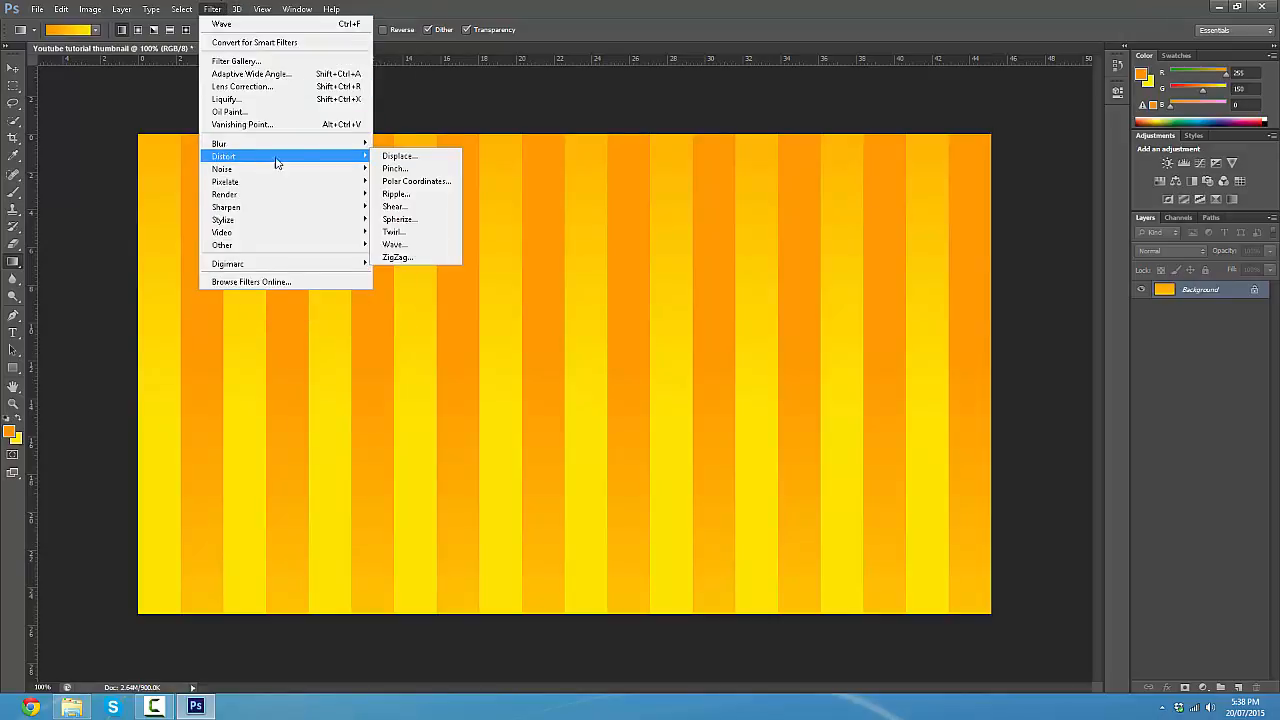
click(424, 185)
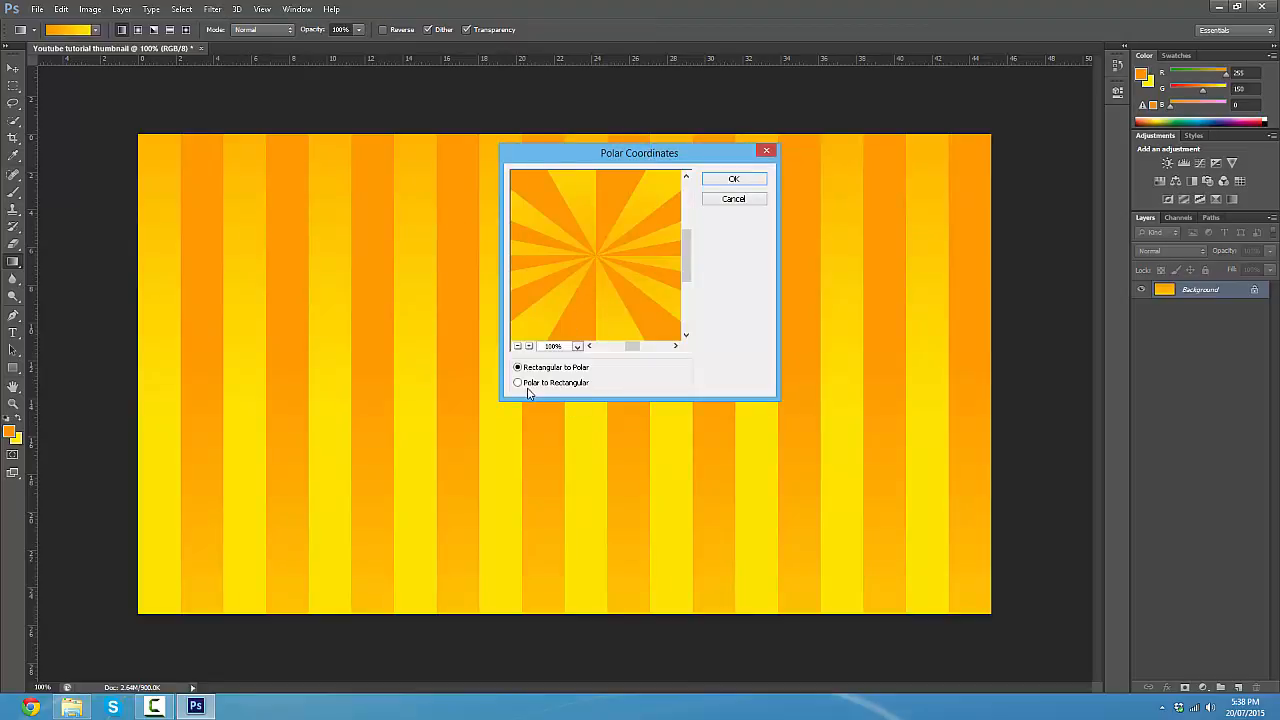
click(519, 384)
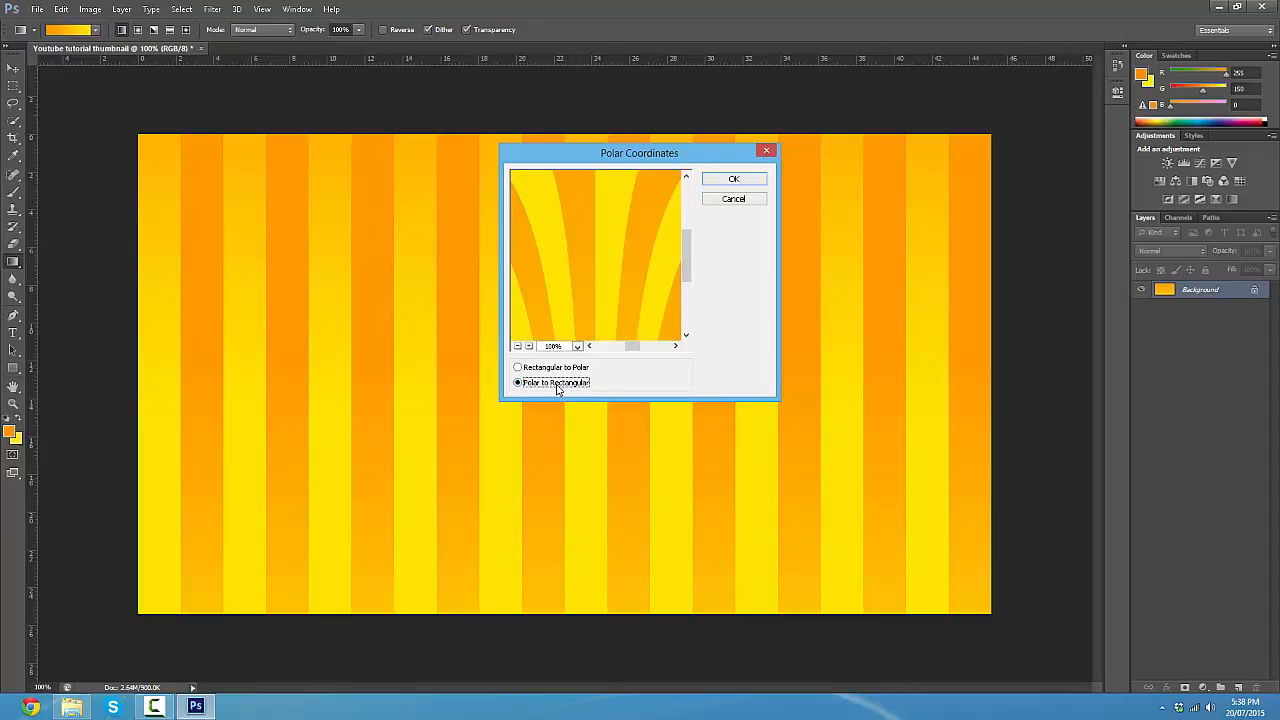
click(549, 372)
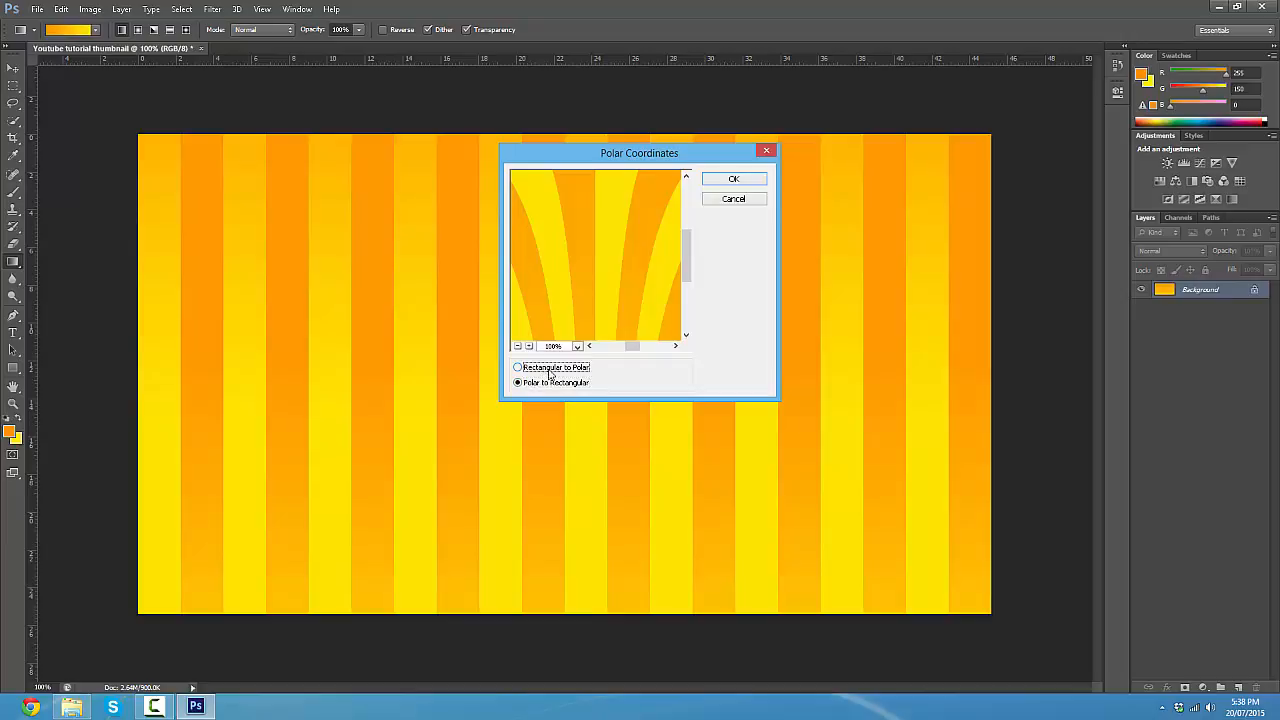
click(751, 184)
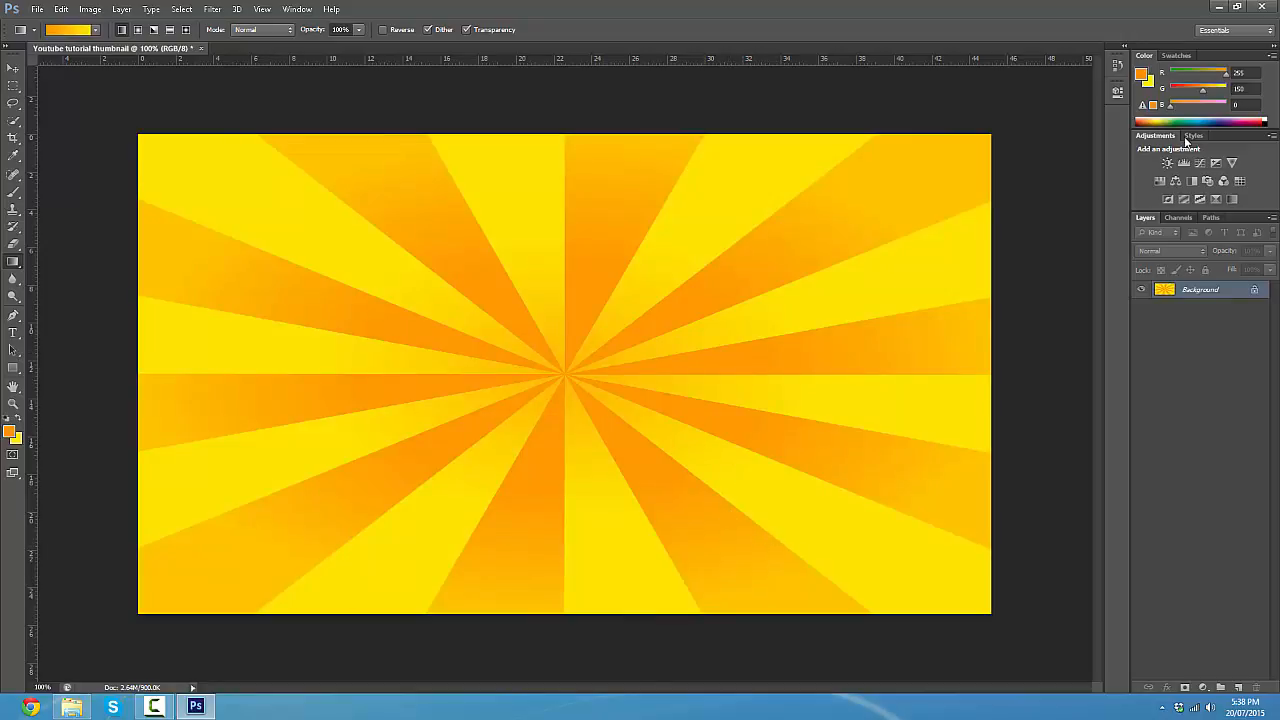
click(1219, 7)
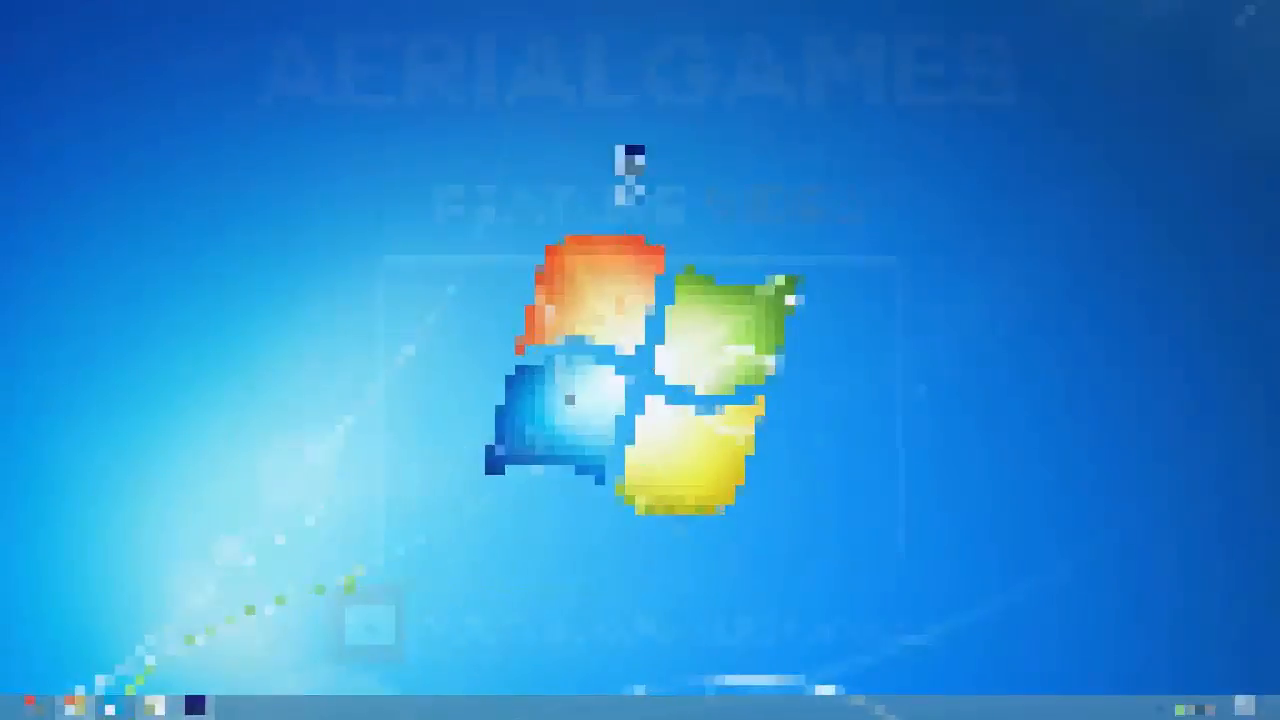